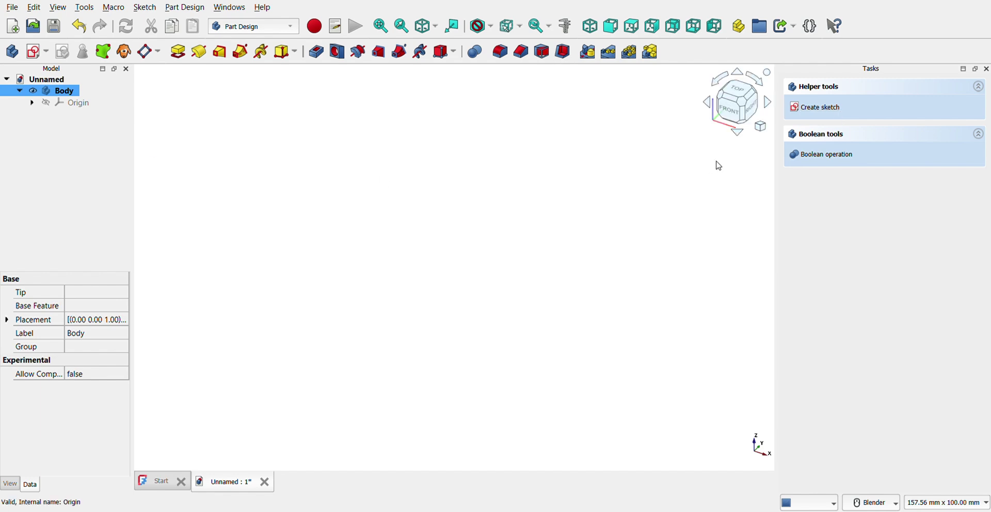
- Create a new sketch on the XY plane and pick the centre-mode arc tool
{"action": "left_click", "coordinate": [815, 115]}
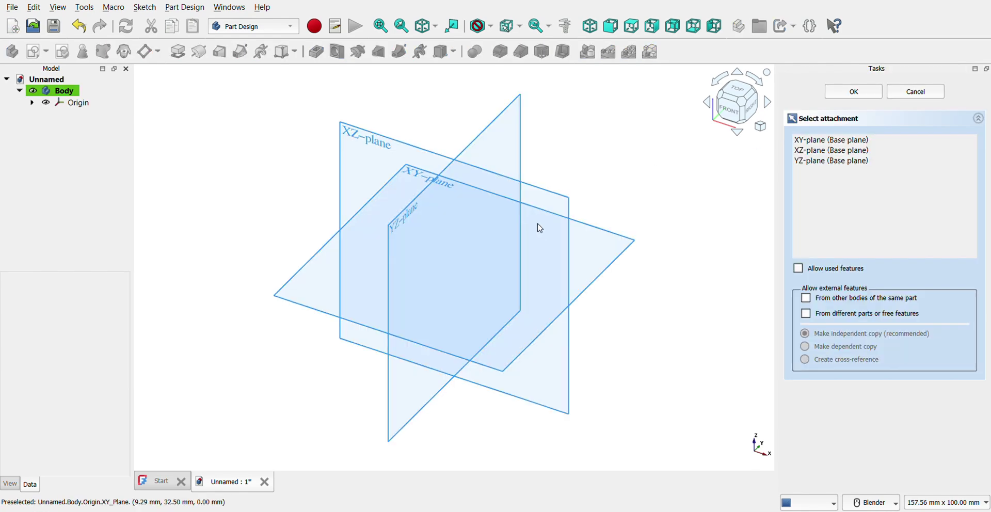
{"action": "left_click", "coordinate": [609, 268]}
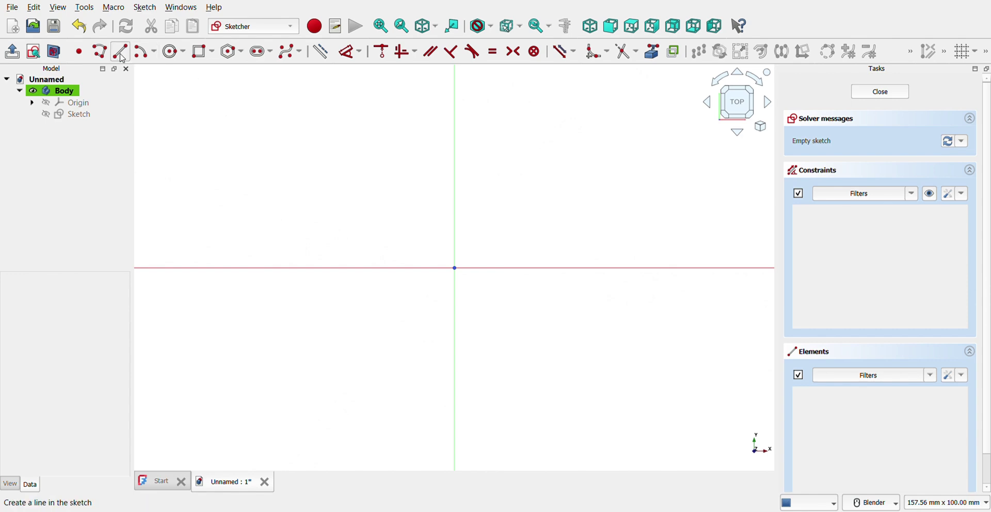
{"action": "left_click", "coordinate": [147, 60]}
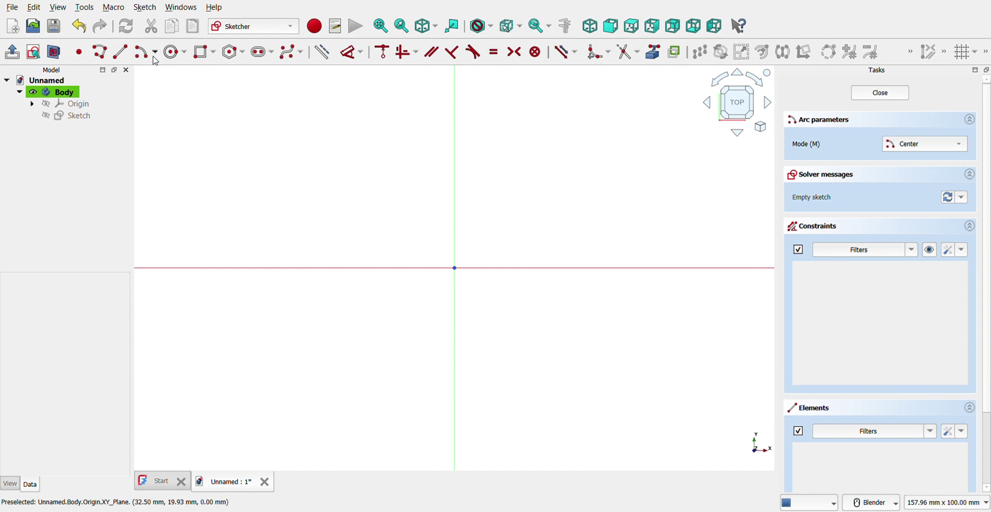
- Draw a 78 mm horizontal line at 0° from the sketch origin
{"action": "left_click", "coordinate": [126, 56]}
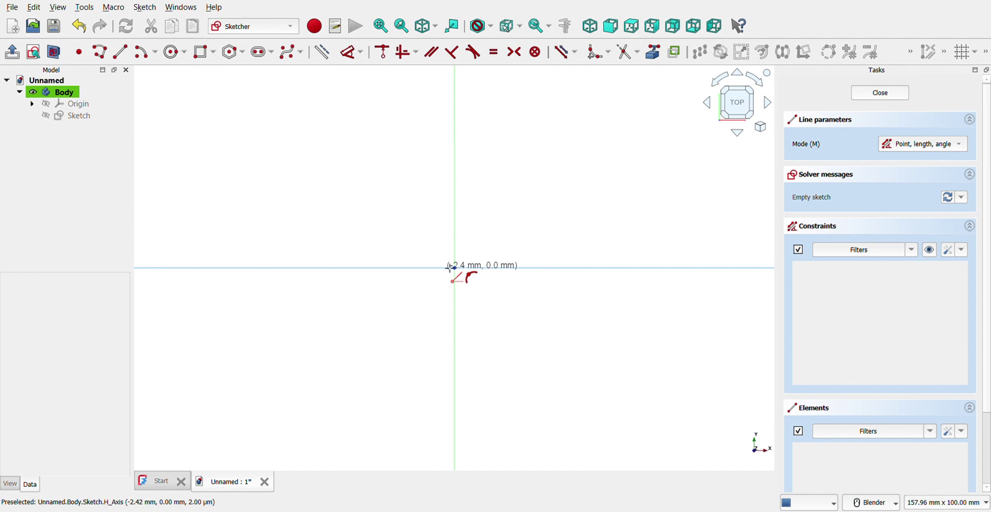
{"action": "left_click", "coordinate": [454, 268]}
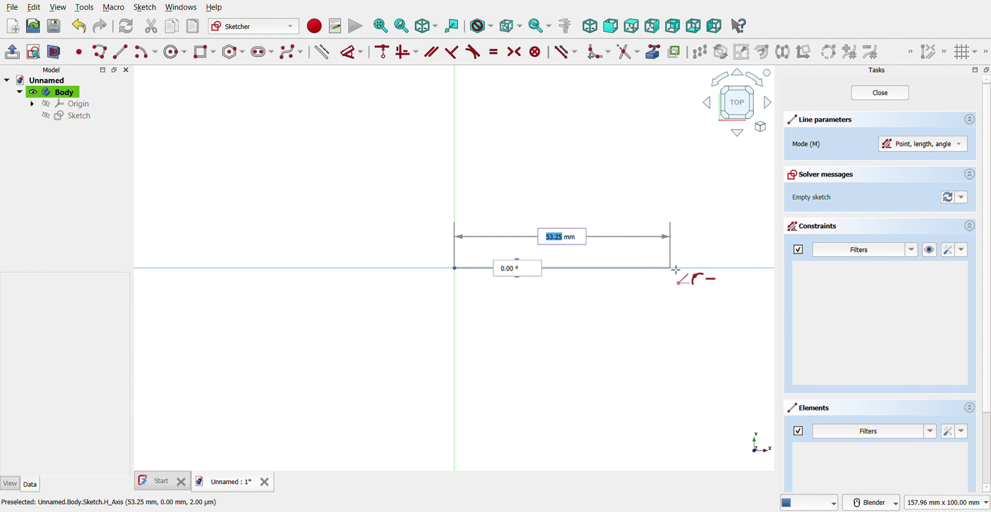
{"action": "type", "text": "78"}
{"action": "key", "text": "Tab"}
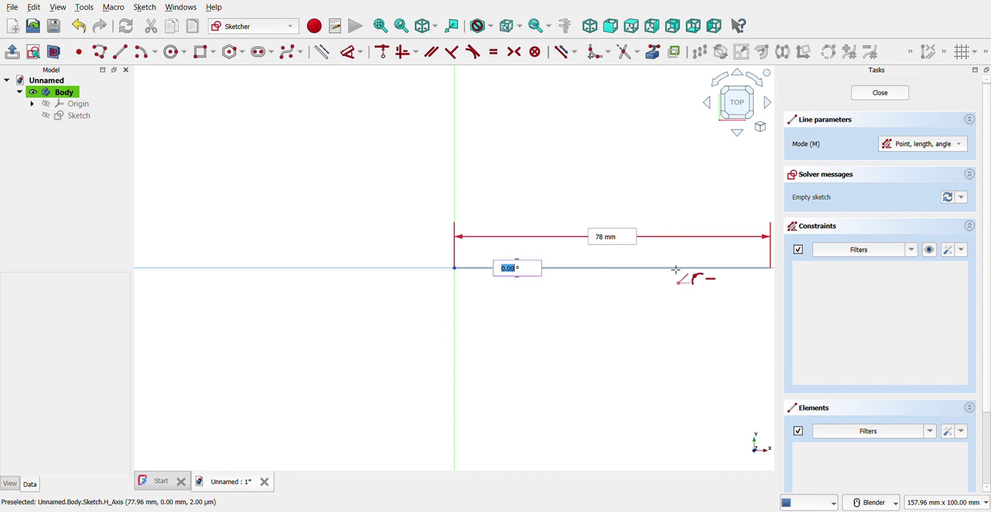
{"action": "key", "text": "Return"}
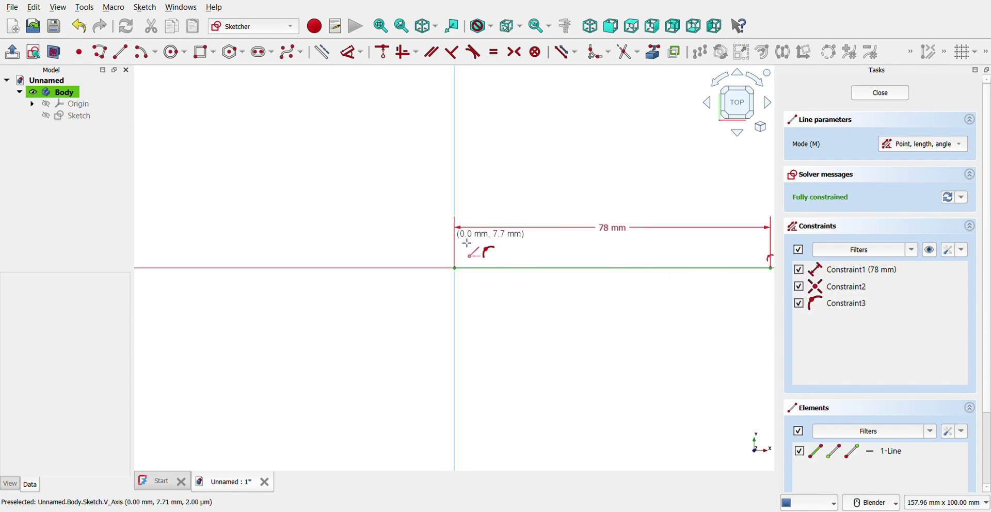
- Start a second line from the origin
{"action": "left_click", "coordinate": [457, 269]}
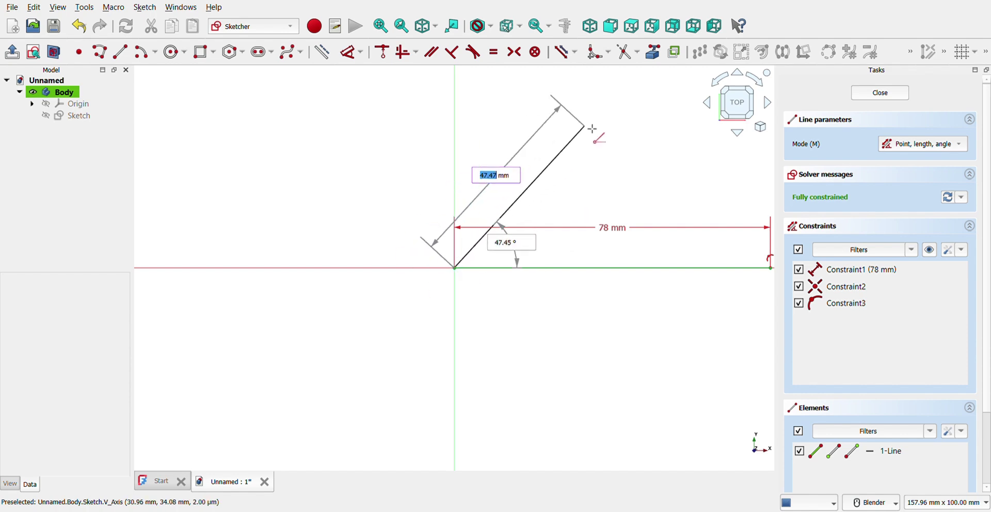
{"action": "scroll", "coordinate": [591, 95], "scroll_direction": "down", "scroll_amount": 1}
{"action": "scroll", "coordinate": [591, 93], "scroll_direction": "down", "scroll_amount": 2}
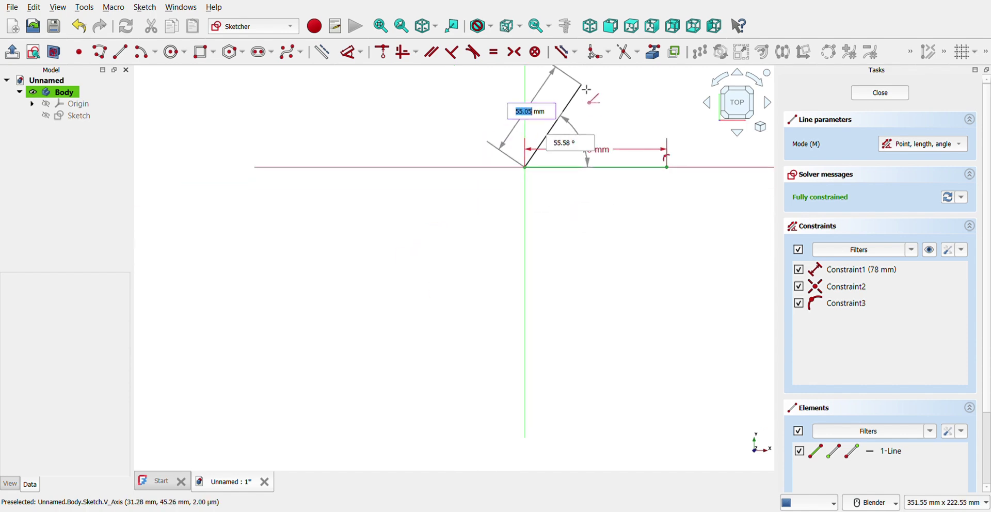
- Finish the slanted line at 150 mm length and 60° angle
{"action": "scroll", "coordinate": [590, 77], "scroll_direction": "down", "scroll_amount": 2}
{"action": "scroll", "coordinate": [589, 69], "scroll_direction": "up", "scroll_amount": 2}
{"action": "scroll", "coordinate": [590, 72], "scroll_direction": "up", "scroll_amount": 2}
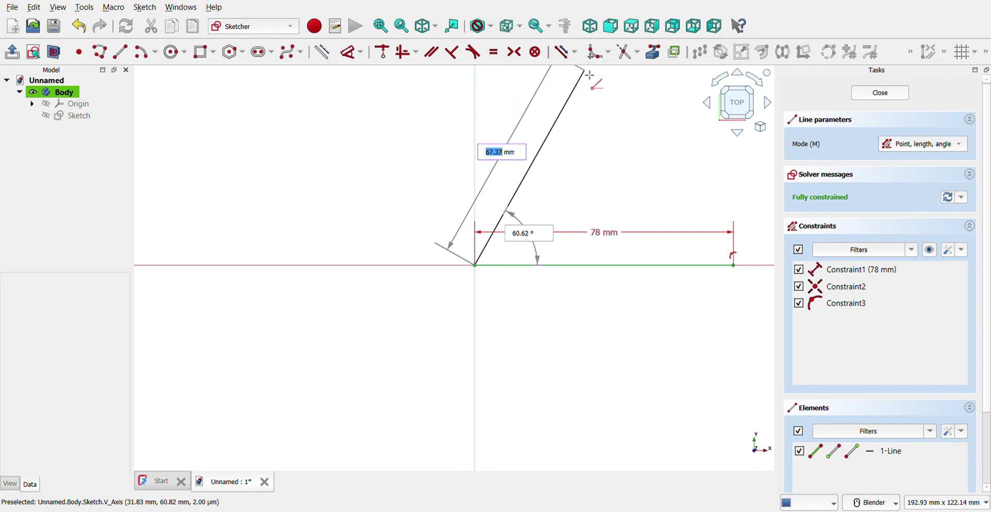
{"action": "scroll", "coordinate": [590, 75], "scroll_direction": "up", "scroll_amount": 2}
{"action": "type", "text": "15"}
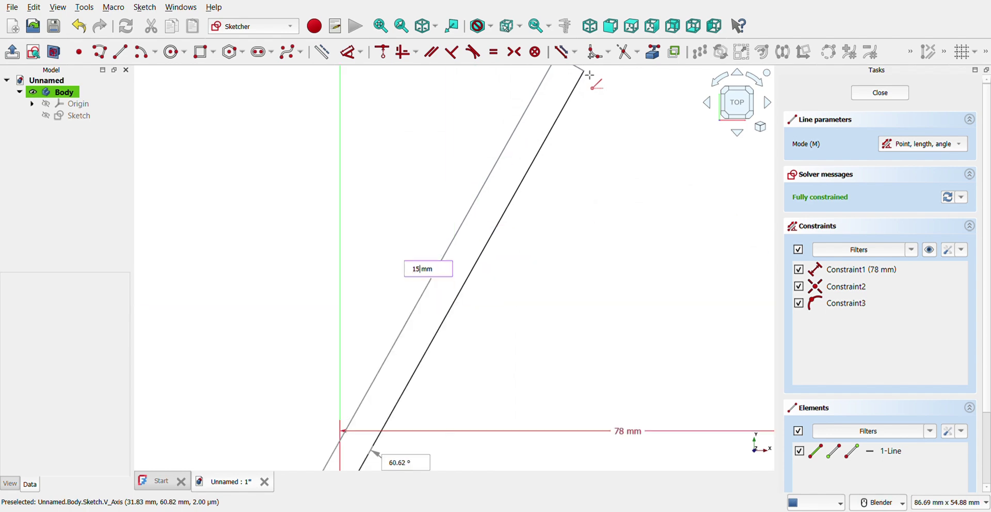
{"action": "key", "text": "Tab"}
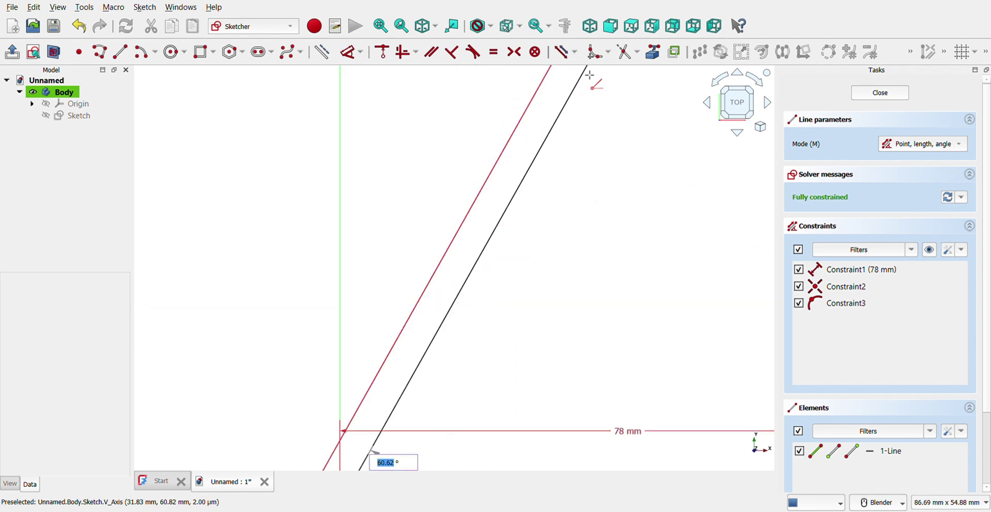
{"action": "type", "text": "6"}
{"action": "key", "text": "Return"}
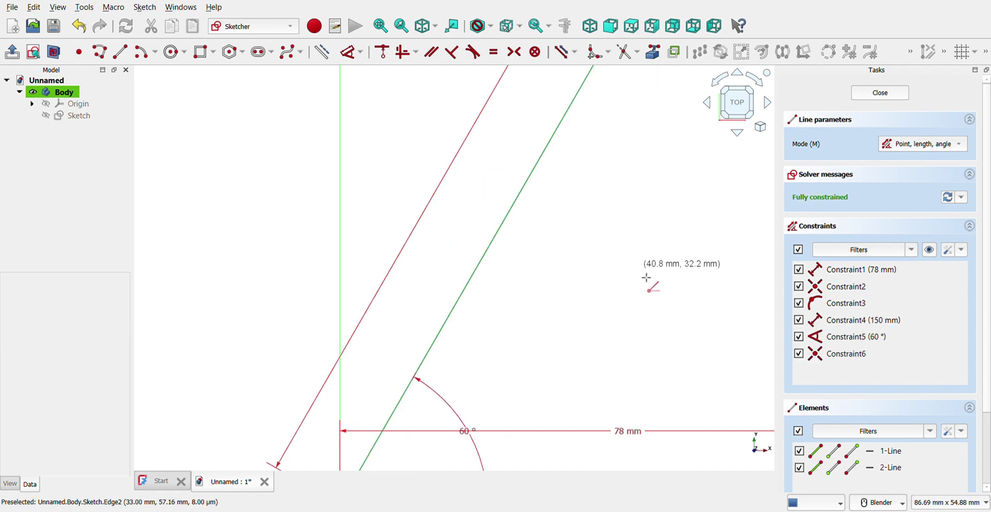
- Add a 5 mm horizontal line at 0° from the slanted line's top end
{"action": "scroll", "coordinate": [647, 272], "scroll_direction": "down", "scroll_amount": 1}
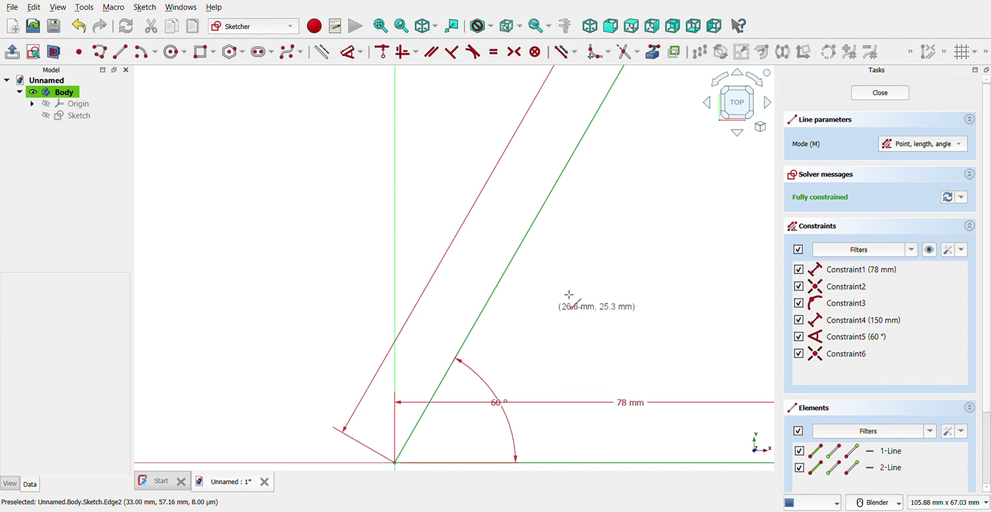
{"action": "scroll", "coordinate": [681, 159], "scroll_direction": "down", "scroll_amount": 1}
{"action": "scroll", "coordinate": [679, 157], "scroll_direction": "down", "scroll_amount": 6}
{"action": "scroll", "coordinate": [676, 157], "scroll_direction": "down", "scroll_amount": 3}
{"action": "scroll", "coordinate": [676, 157], "scroll_direction": "down", "scroll_amount": 4}
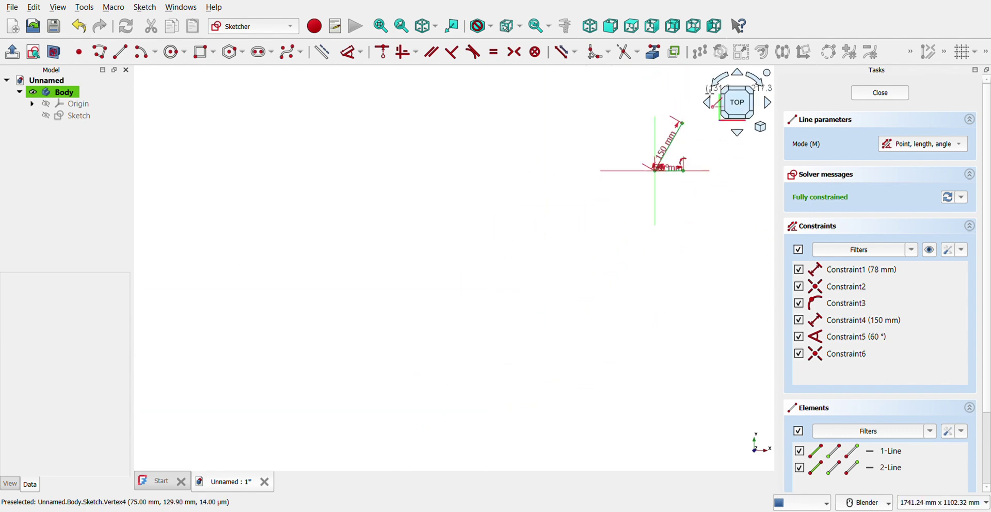
{"action": "scroll", "coordinate": [691, 103], "scroll_direction": "up", "scroll_amount": 4}
{"action": "scroll", "coordinate": [696, 148], "scroll_direction": "up", "scroll_amount": 3}
{"action": "scroll", "coordinate": [696, 148], "scroll_direction": "up", "scroll_amount": 3}
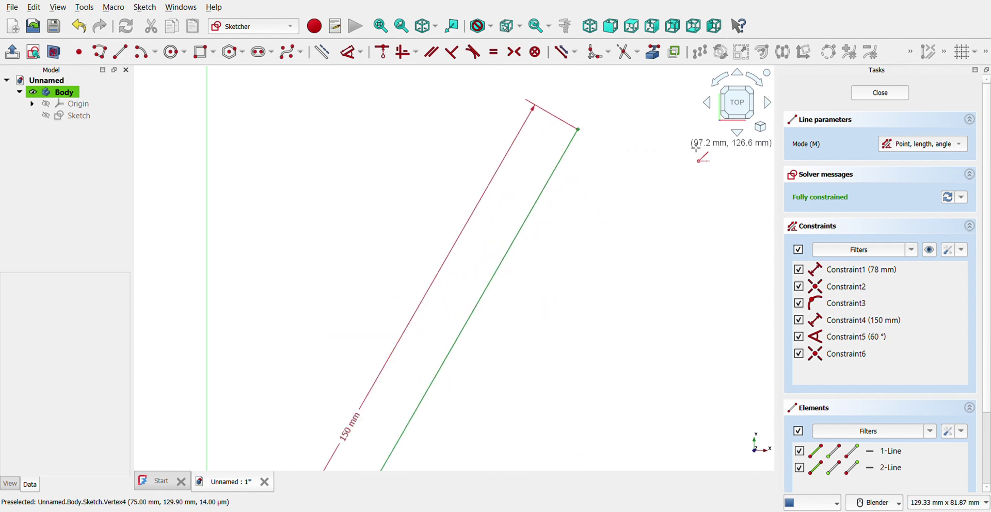
{"action": "scroll", "coordinate": [697, 142], "scroll_direction": "up", "scroll_amount": 6}
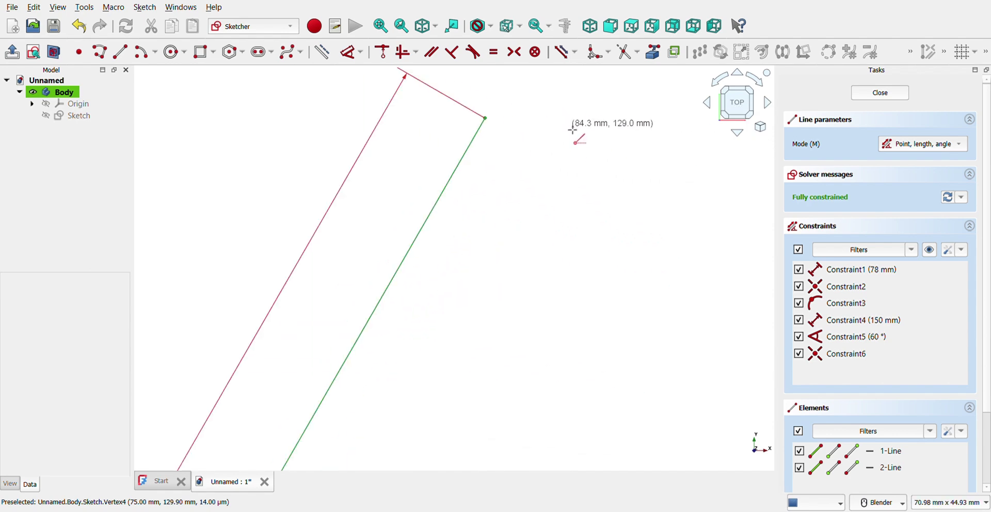
{"action": "left_click", "coordinate": [493, 120]}
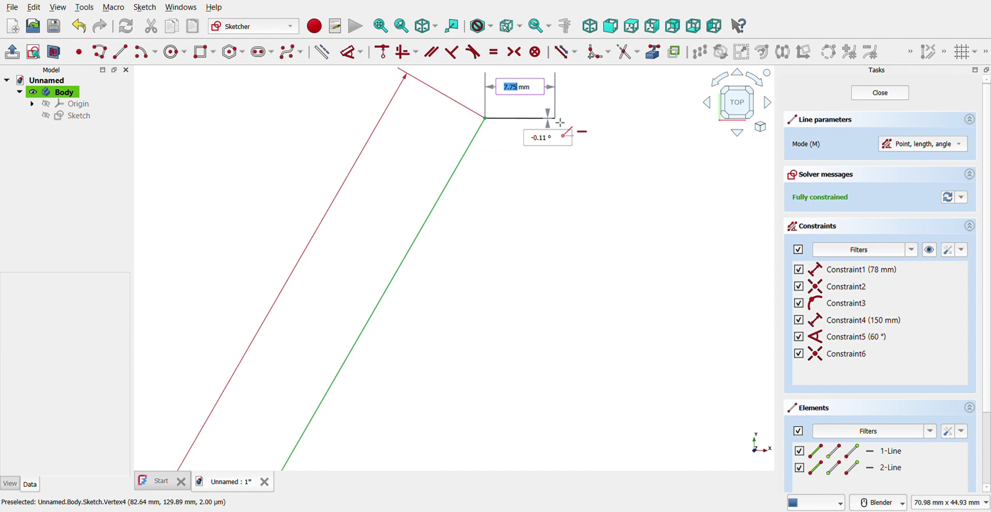
{"action": "type", "text": "5"}
{"action": "key", "text": "Tab"}
{"action": "type", "text": "0"}
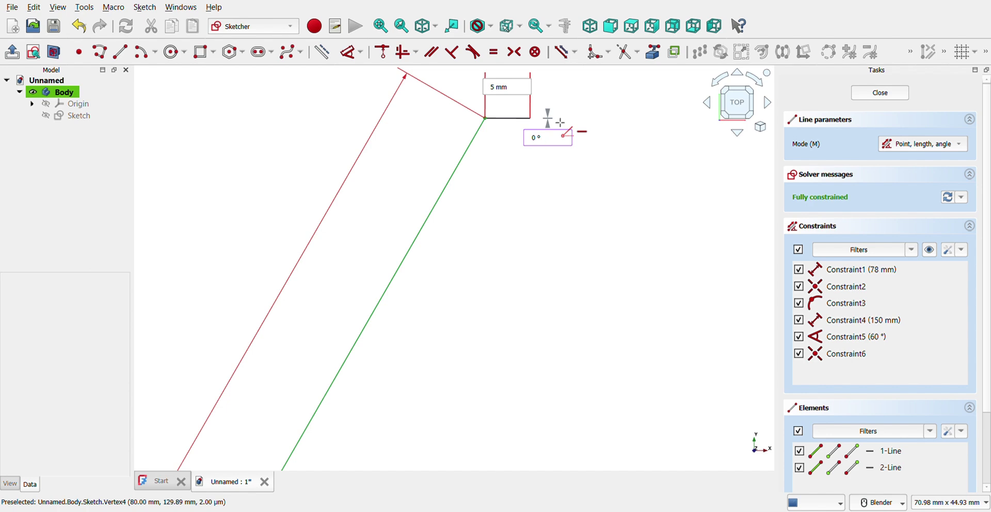
{"action": "key", "text": "Return"}
- Draw a 5 mm vertical line at 90° from the base line's far end
{"action": "scroll", "coordinate": [442, 404], "scroll_direction": "down", "scroll_amount": 4}
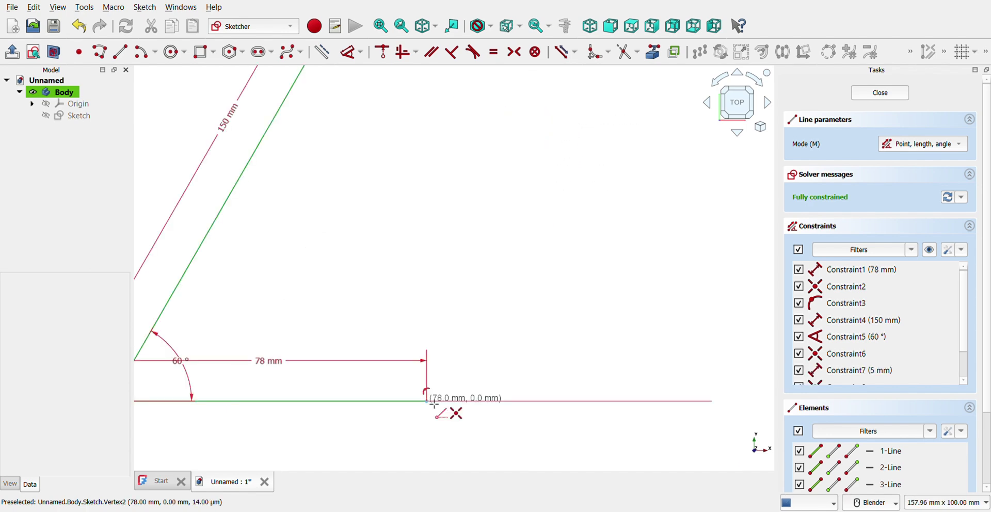
{"action": "left_click", "coordinate": [427, 401]}
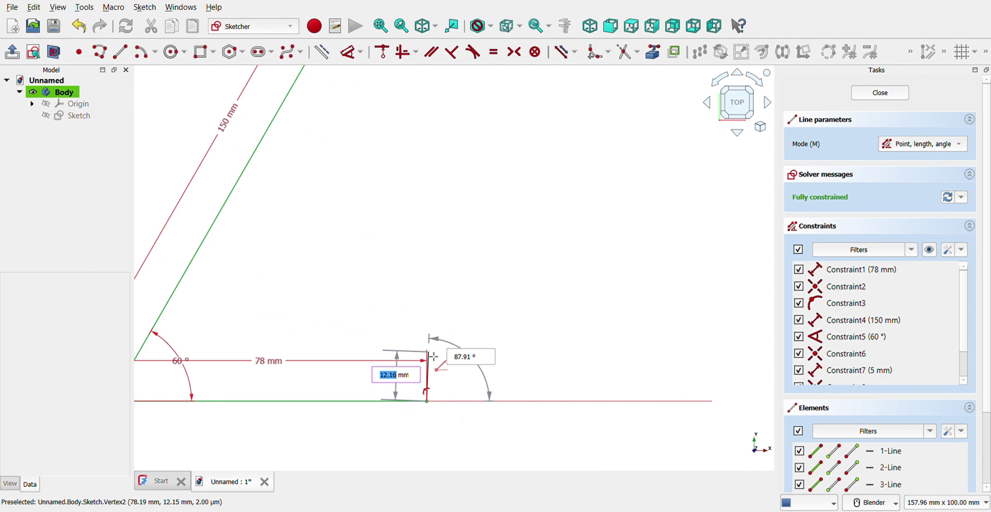
{"action": "type", "text": "5"}
{"action": "key", "text": "Tab"}
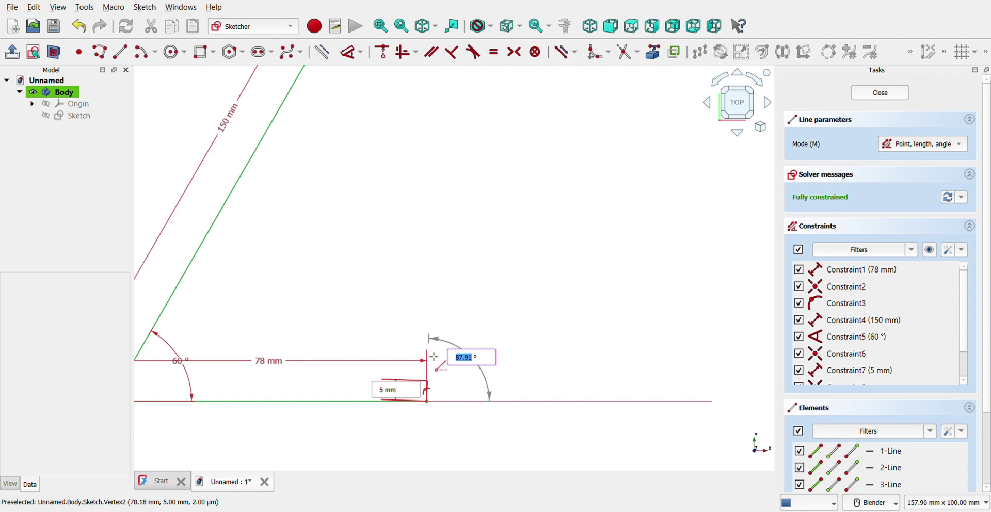
{"action": "type", "text": "90"}
{"action": "key", "text": "Return"}
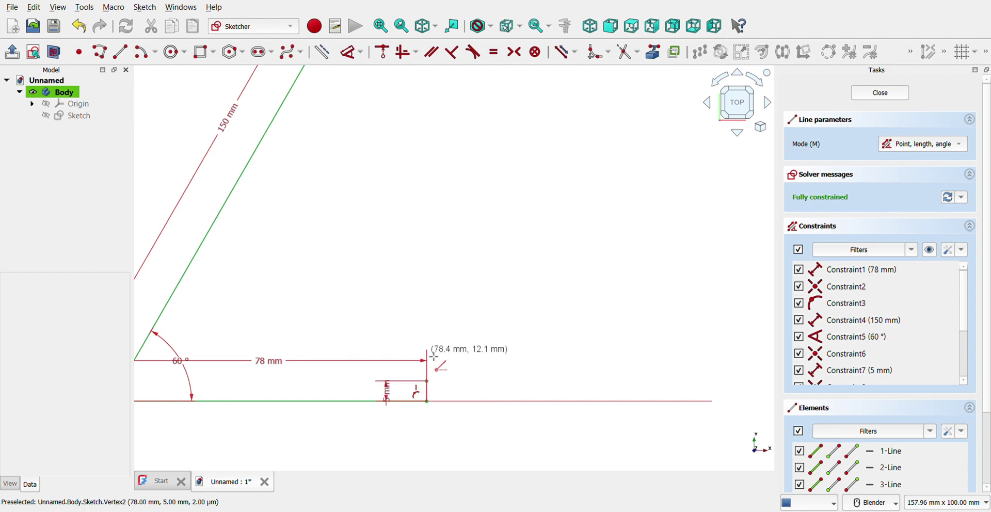
- Close the profile with a 70 mm line at -18° from the vertical line's top
{"action": "left_click", "coordinate": [427, 380]}
{"action": "scroll", "coordinate": [427, 381], "scroll_direction": "up", "scroll_amount": 3}
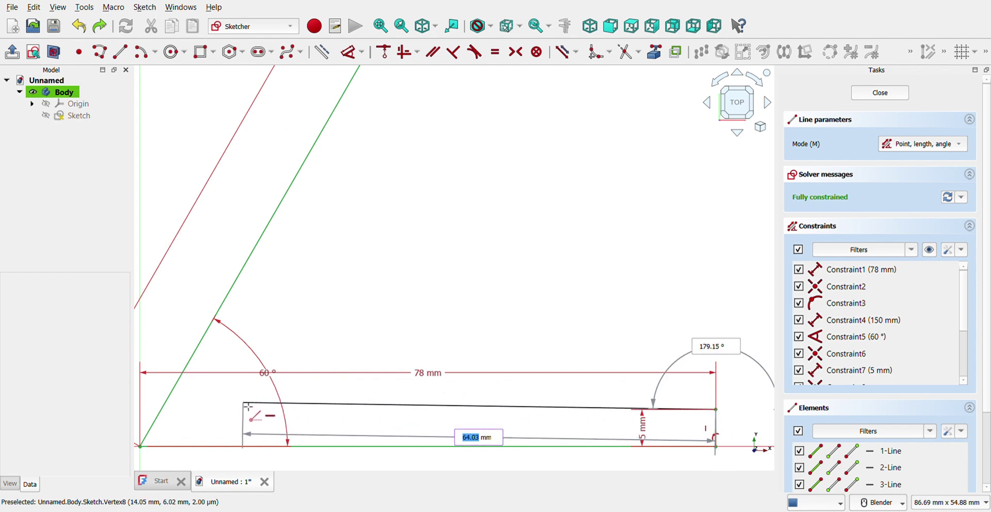
{"action": "type", "text": "73"}
{"action": "key", "text": "Tab"}
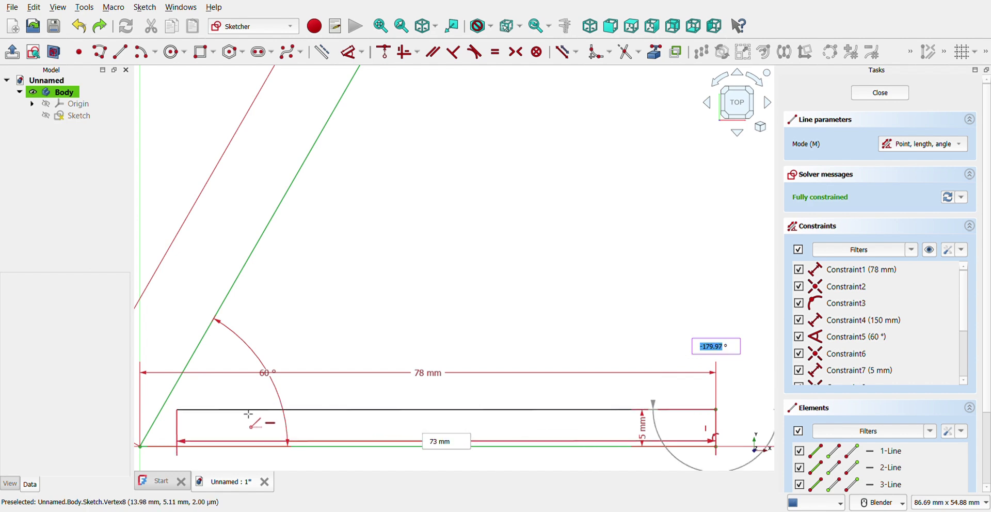
{"action": "key", "text": "Tab"}
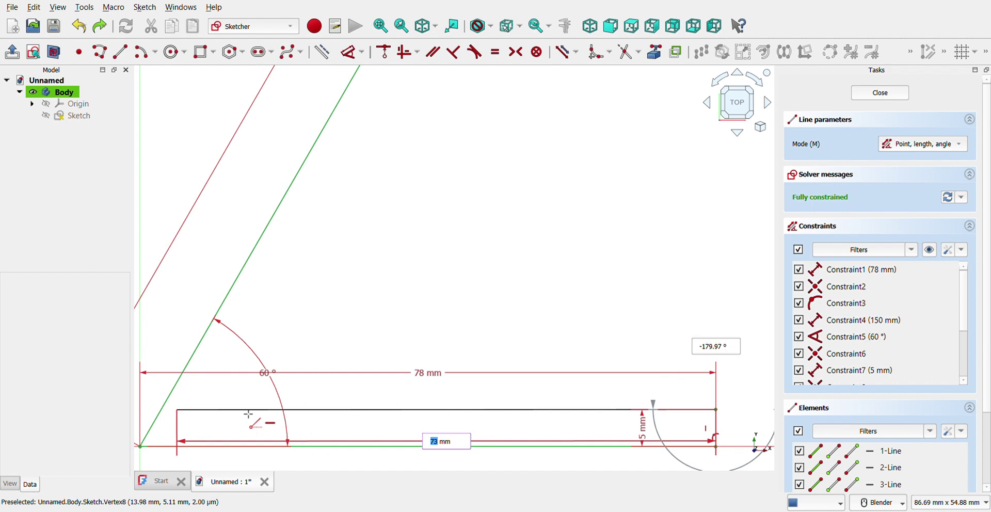
{"action": "type", "text": "70"}
{"action": "key", "text": "Tab"}
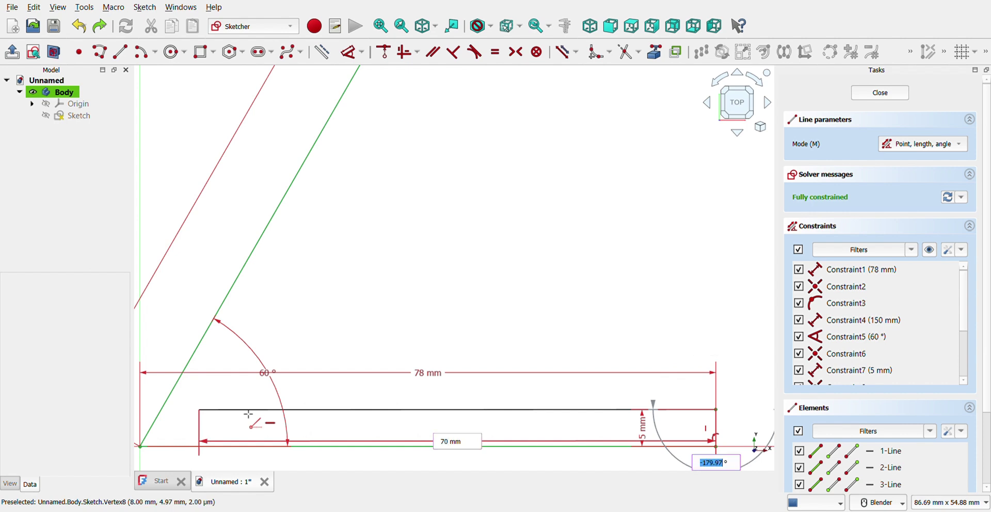
{"action": "type", "text": "-"}
{"action": "type", "text": "180"}
{"action": "key", "text": "Return"}
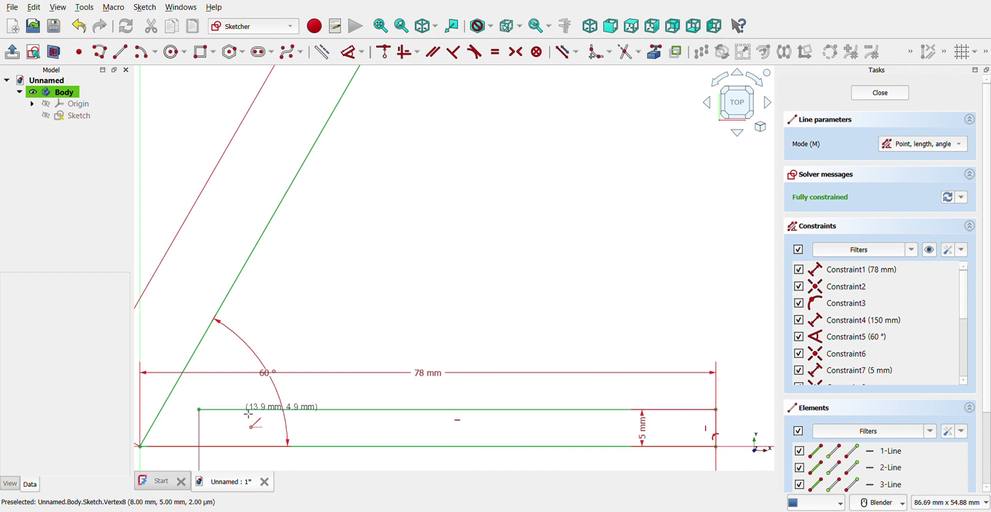
- Cancel the stray line and pad the closed profile with 60 mm length
{"action": "left_click", "coordinate": [199, 409]}
{"action": "scroll", "coordinate": [412, 124], "scroll_direction": "down", "scroll_amount": 5}
{"action": "scroll", "coordinate": [438, 103], "scroll_direction": "down", "scroll_amount": 4}
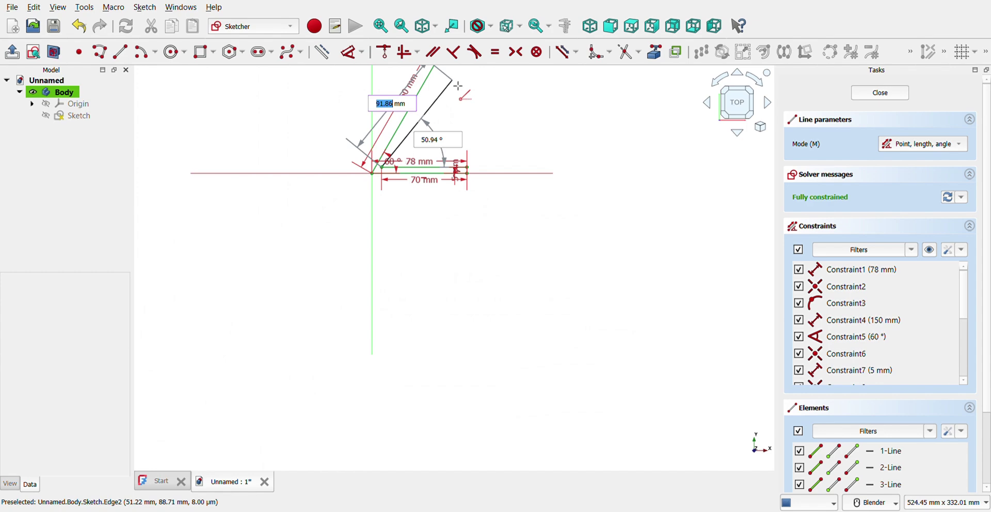
{"action": "key", "text": "Escape"}
{"action": "scroll", "coordinate": [458, 85], "scroll_direction": "up", "scroll_amount": 4}
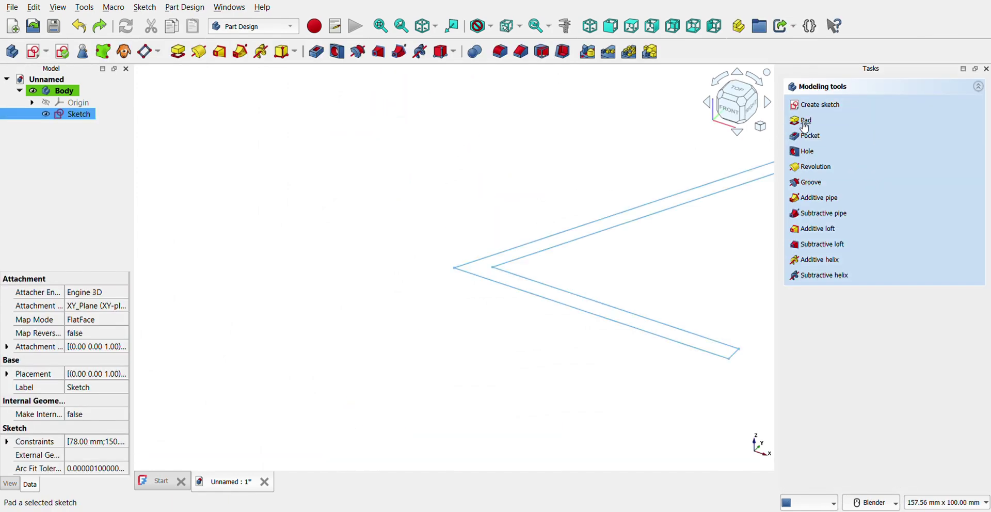
{"action": "left_click", "coordinate": [804, 122]}
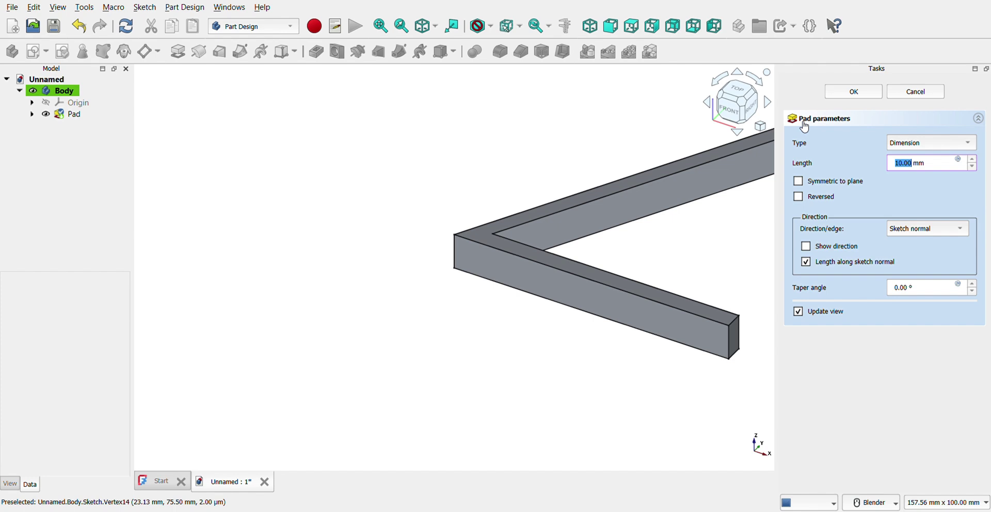
{"action": "type", "text": "60"}
{"action": "scroll", "coordinate": [511, 244], "scroll_direction": "down", "scroll_amount": 3}
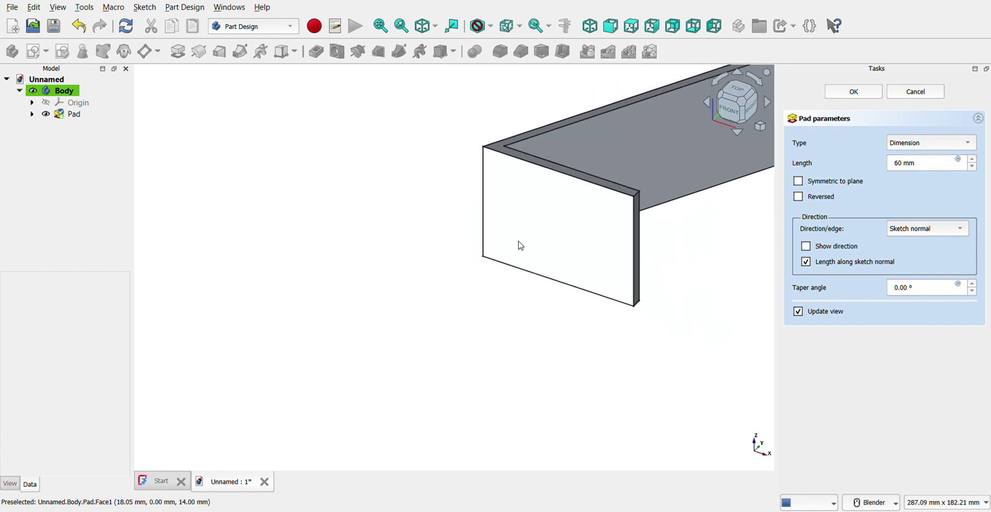
{"action": "scroll", "coordinate": [664, 159], "scroll_direction": "down", "scroll_amount": 2}
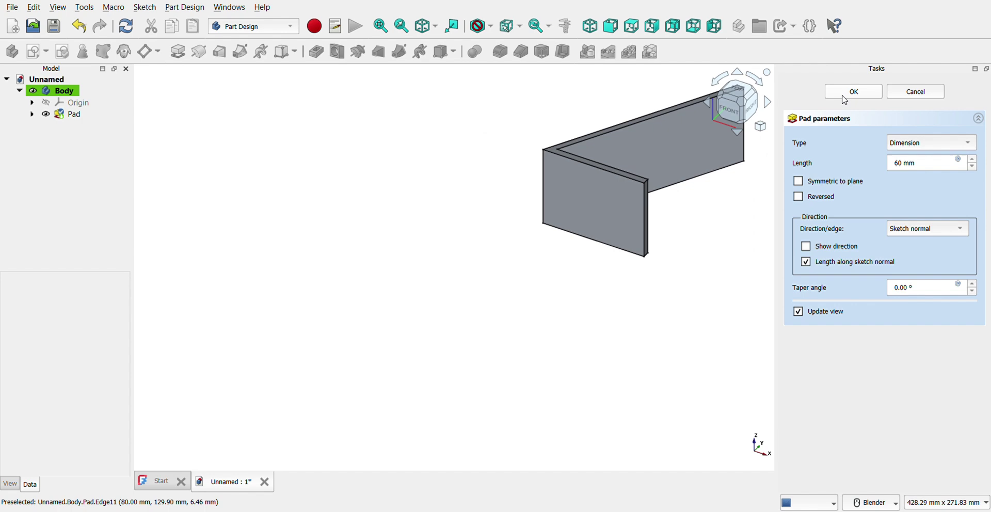
- Confirm the 60 mm pad and orbit the view around it
{"action": "left_click", "coordinate": [846, 92]}
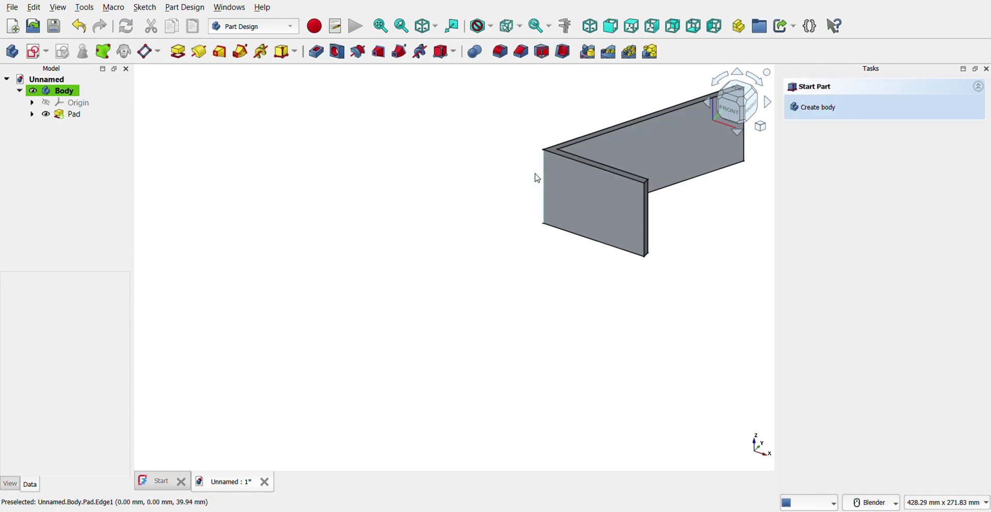
{"action": "mouse_move", "coordinate": [555, 167]}
{"action": "middle_mouse_down"}
{"action": "mouse_move", "coordinate": [670, 226]}
{"action": "mouse_move", "coordinate": [646, 203]}
{"action": "mouse_move", "coordinate": [624, 199]}
{"action": "middle_mouse_up"}
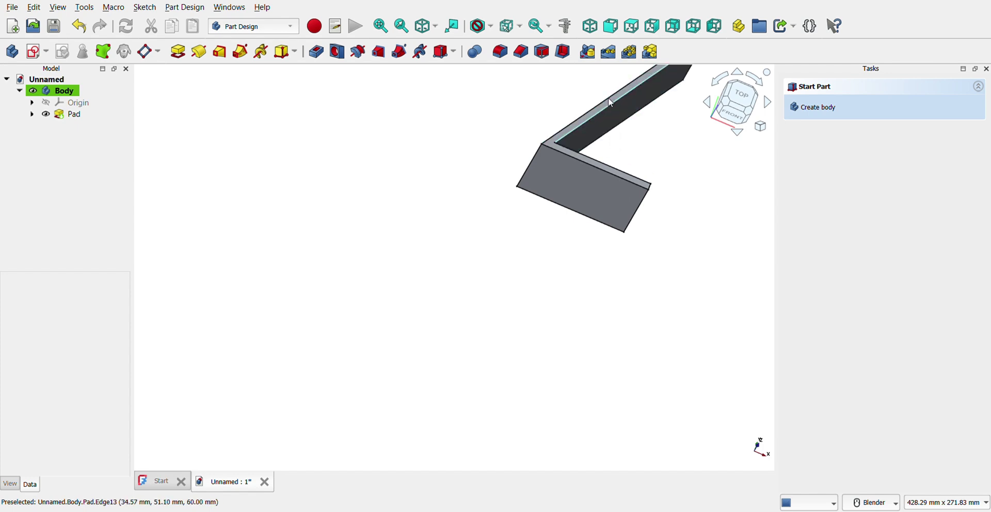
{"action": "mouse_move", "coordinate": [609, 102]}
{"action": "middle_mouse_down"}
{"action": "mouse_move", "coordinate": [625, 133]}
{"action": "mouse_move", "coordinate": [671, 135]}
{"action": "mouse_move", "coordinate": [686, 144]}
{"action": "mouse_move", "coordinate": [677, 153]}
{"action": "mouse_move", "coordinate": [668, 126]}
{"action": "middle_mouse_up"}
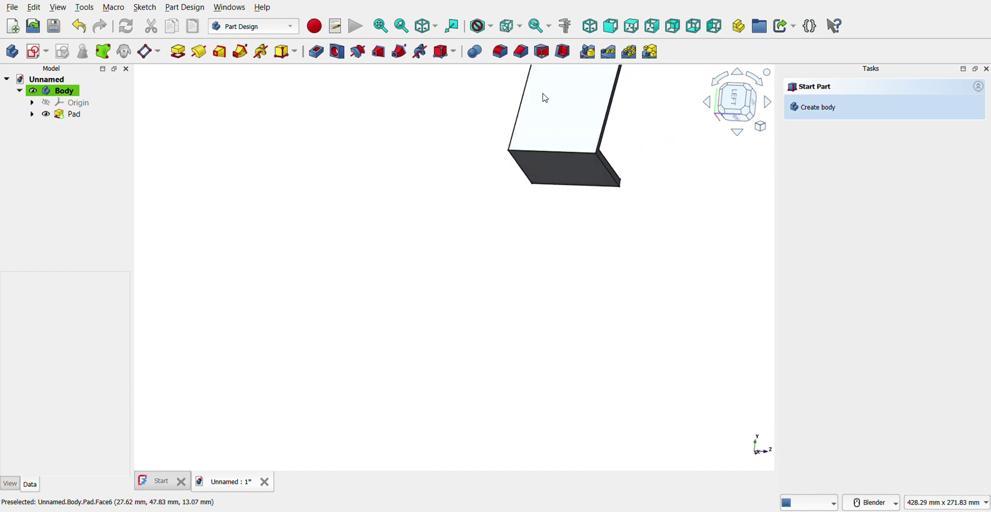
- Zoom in and select the pad's large side face
{"action": "scroll", "coordinate": [546, 98], "scroll_direction": "down", "scroll_amount": 3}
{"action": "scroll", "coordinate": [608, 73], "scroll_direction": "down", "scroll_amount": 3}
{"action": "scroll", "coordinate": [608, 73], "scroll_direction": "up", "scroll_amount": 2}
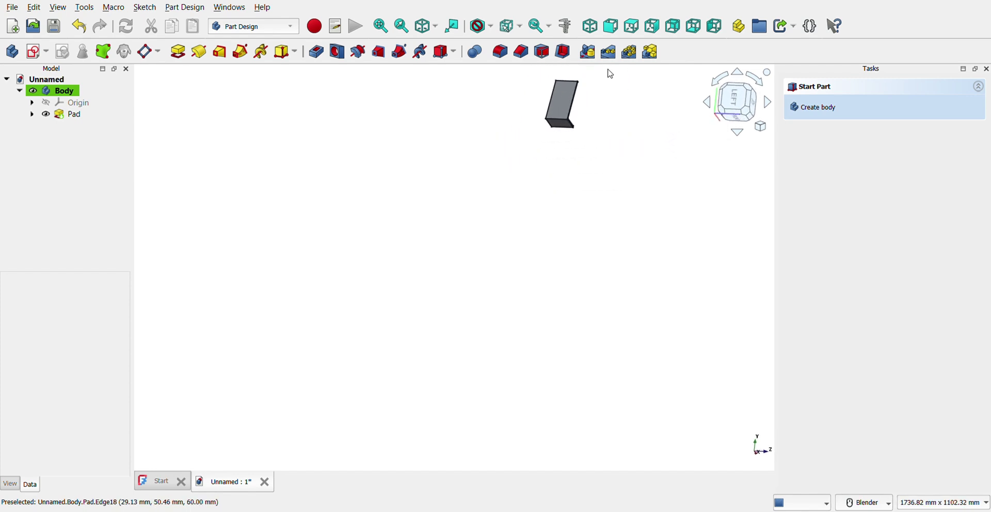
{"action": "scroll", "coordinate": [579, 81], "scroll_direction": "up", "scroll_amount": 3}
{"action": "scroll", "coordinate": [578, 81], "scroll_direction": "up", "scroll_amount": 2}
{"action": "scroll", "coordinate": [555, 82], "scroll_direction": "up", "scroll_amount": 2}
{"action": "scroll", "coordinate": [553, 98], "scroll_direction": "up", "scroll_amount": 2}
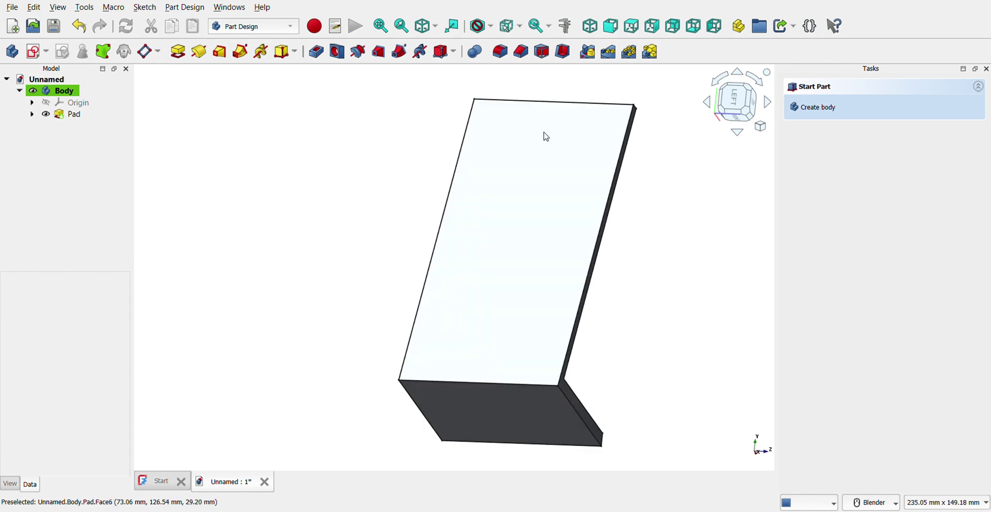
{"action": "left_click", "coordinate": [517, 237]}
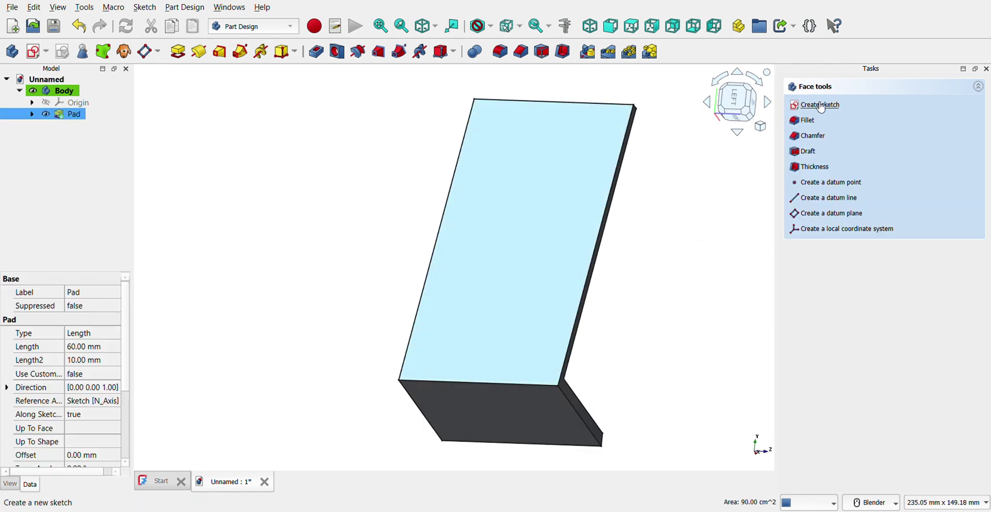
- Sketch on the side face, linking its right, bottom and left edges as external geometry
{"action": "left_click", "coordinate": [821, 105]}
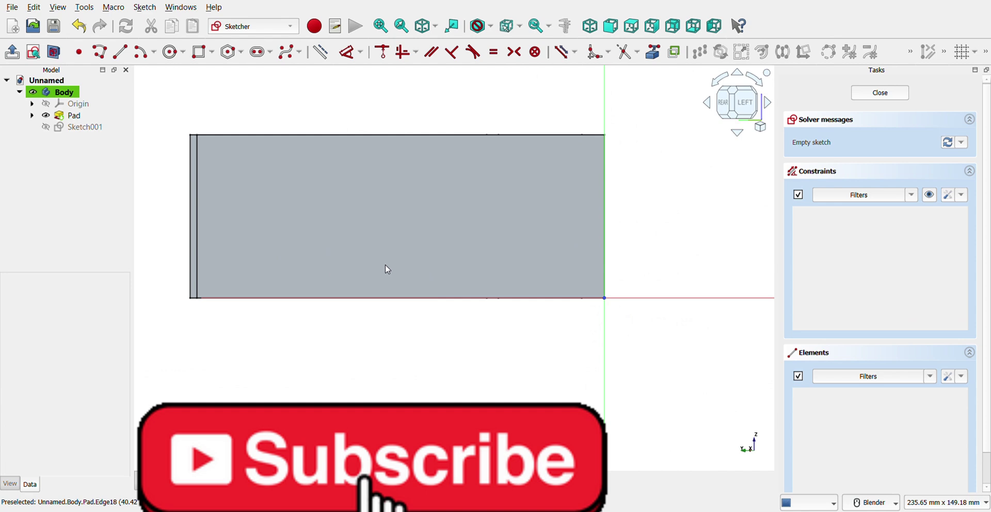
{"action": "left_click", "coordinate": [652, 52]}
{"action": "left_click", "coordinate": [605, 171]}
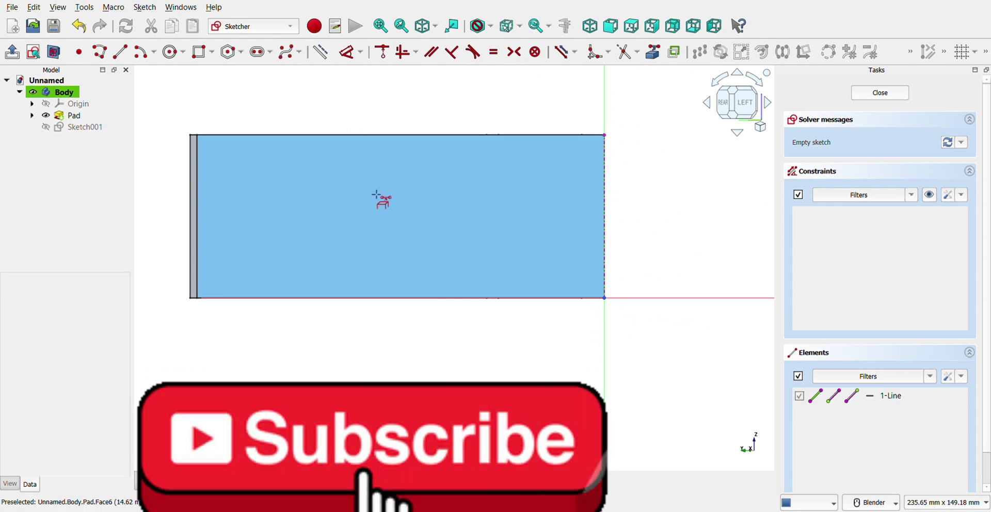
{"action": "left_click", "coordinate": [205, 234]}
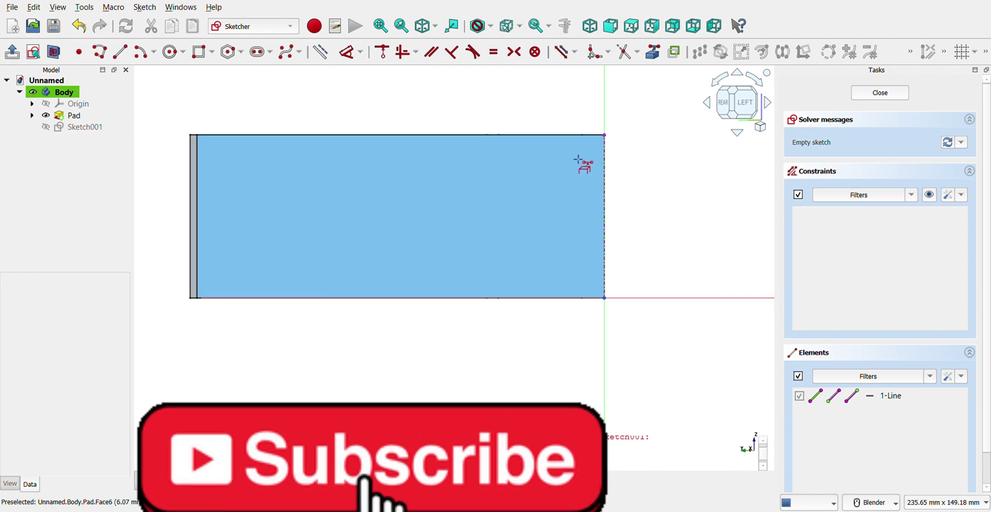
{"action": "left_click", "coordinate": [493, 299]}
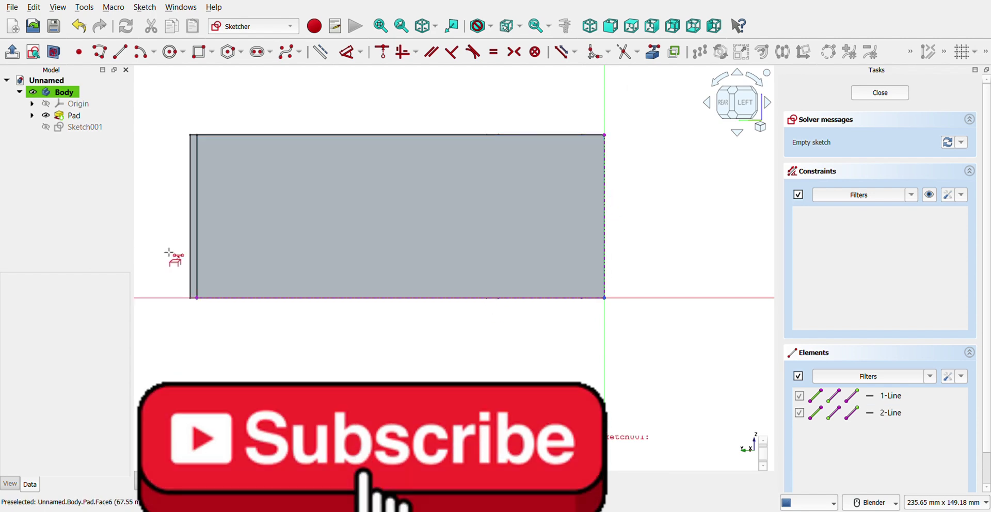
{"action": "left_click", "coordinate": [196, 254]}
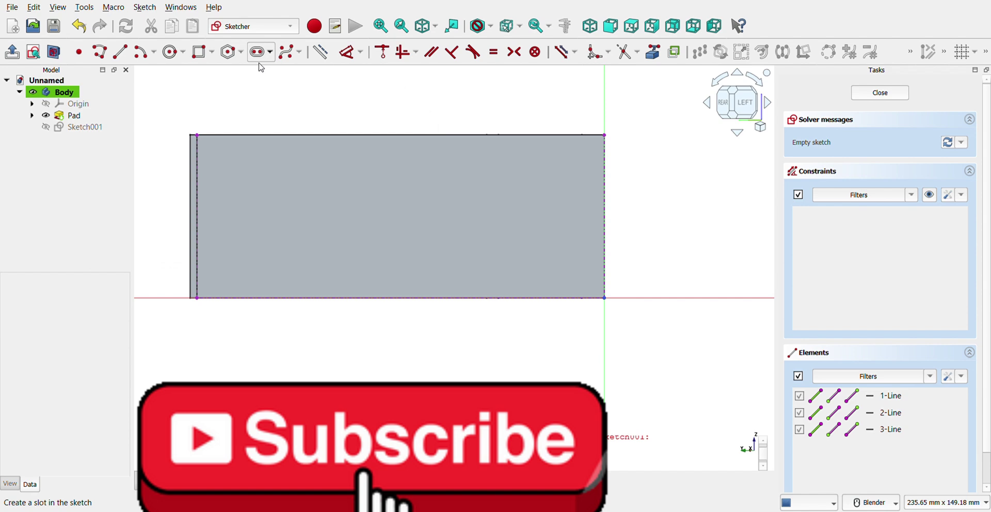
- Draw a 60 mm vertical line at -90° and dimension its distance to the right edge
{"action": "key", "text": "g"}
{"action": "key", "text": "l"}
{"action": "left_click", "coordinate": [447, 136]}
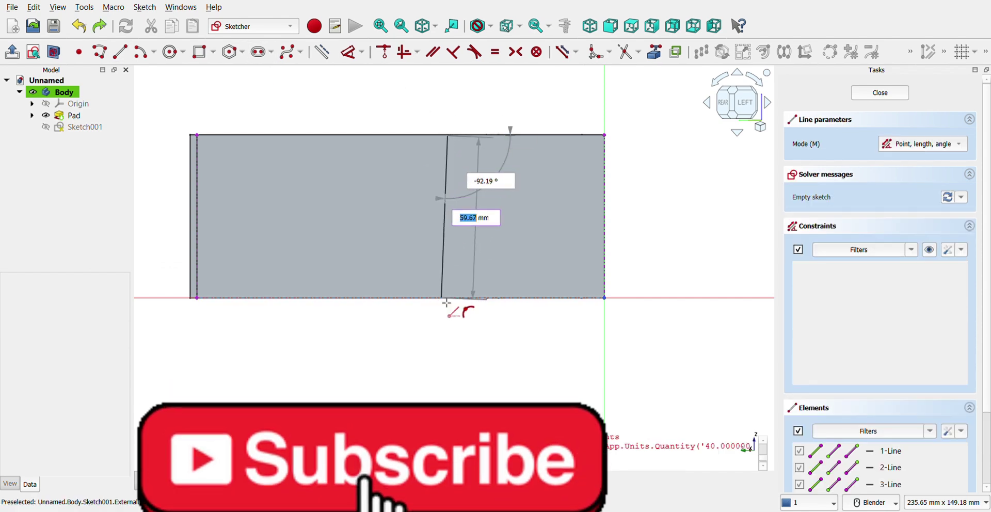
{"action": "type", "text": "60"}
{"action": "key", "text": "Tab"}
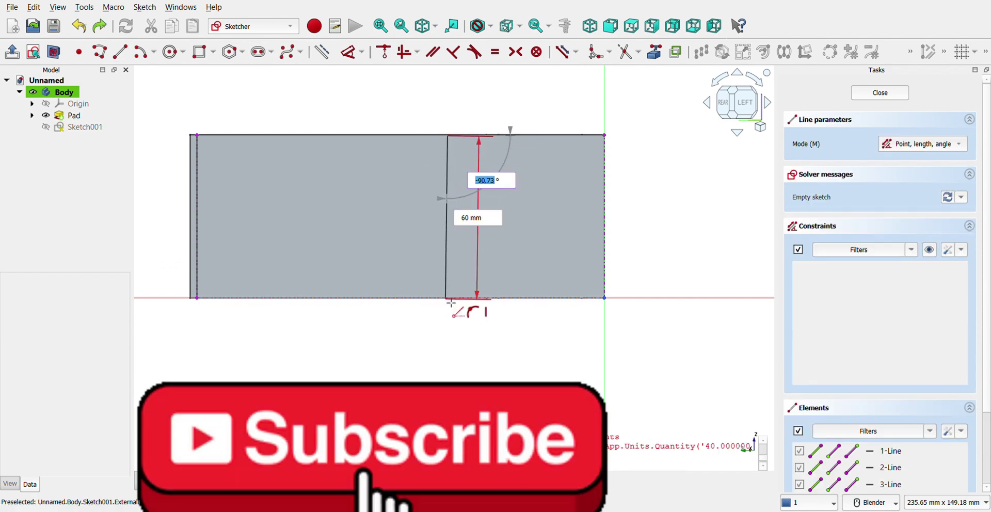
{"action": "type", "text": "-90"}
{"action": "key", "text": "Return"}
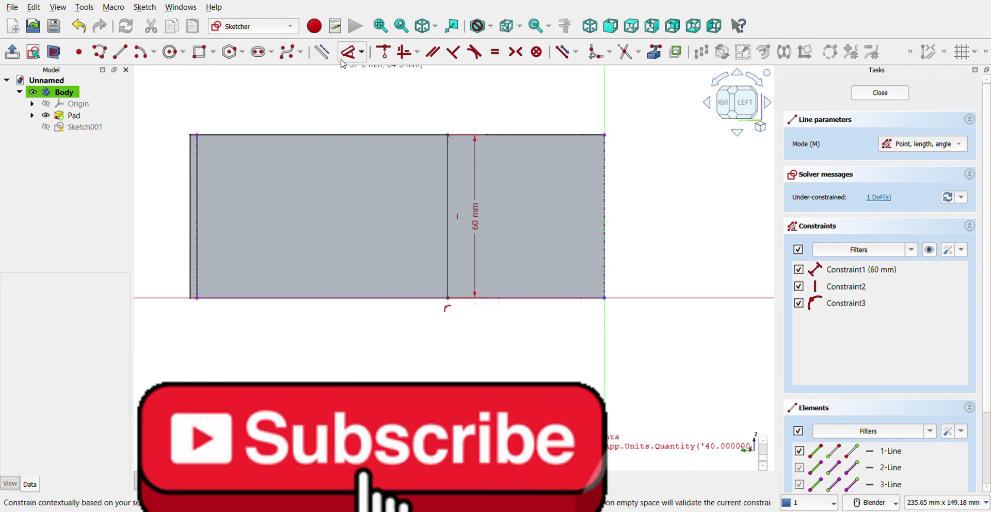
{"action": "left_click", "coordinate": [352, 52]}
{"action": "left_click", "coordinate": [448, 222]}
{"action": "left_click", "coordinate": [605, 206]}
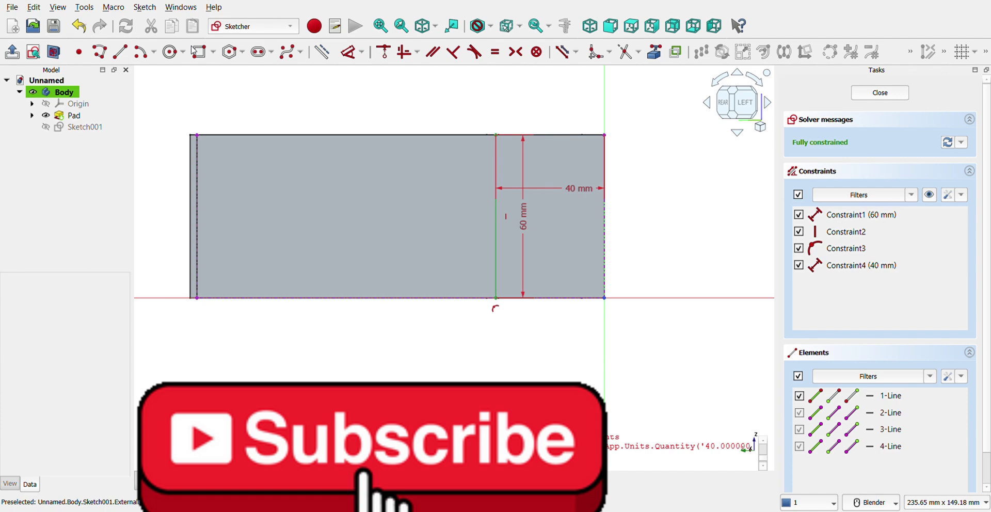
- Complete the strip with a 5 mm top line and 60 mm line at -90°, then close the sketch
{"action": "left_click", "coordinate": [120, 51]}
{"action": "left_click", "coordinate": [488, 139]}
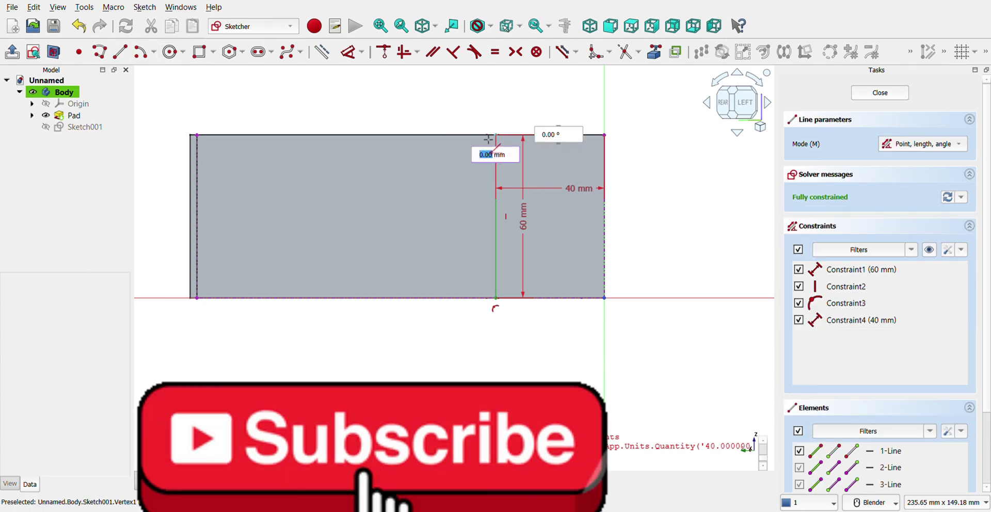
{"action": "type", "text": "5"}
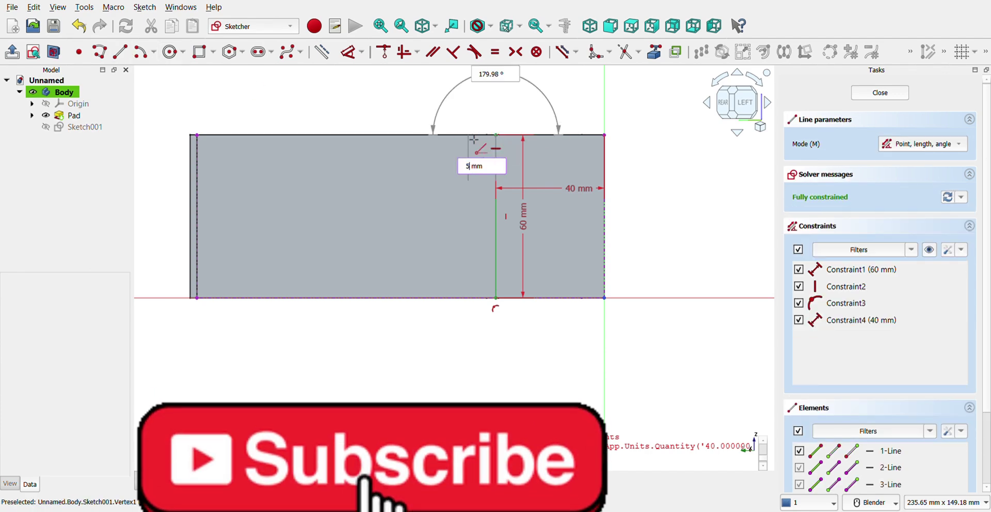
{"action": "key", "text": "Tab"}
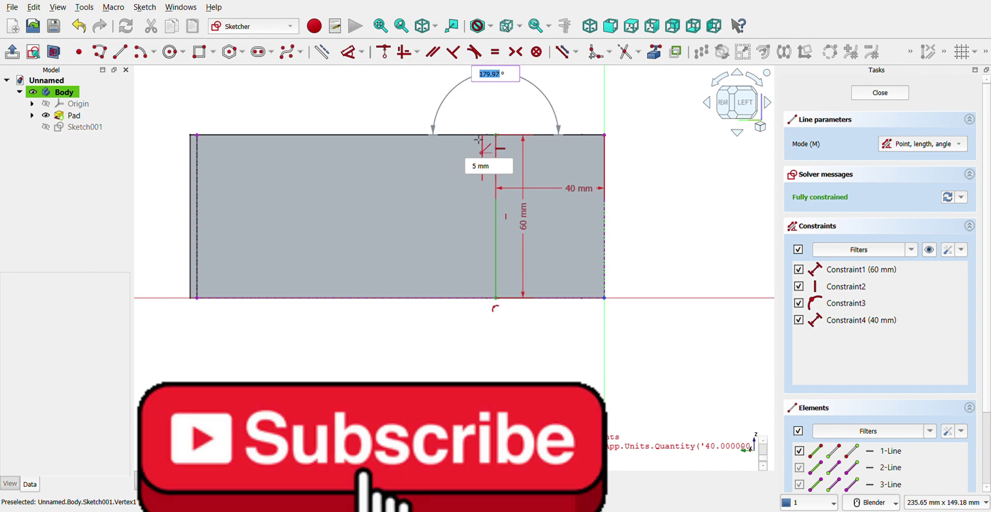
{"action": "left_click", "coordinate": [478, 139]}
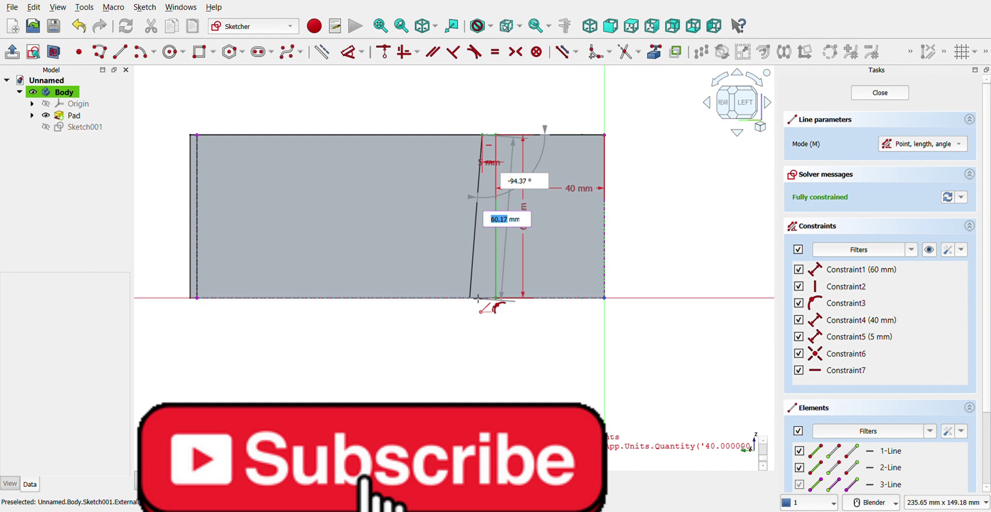
{"action": "key", "text": "Tab"}
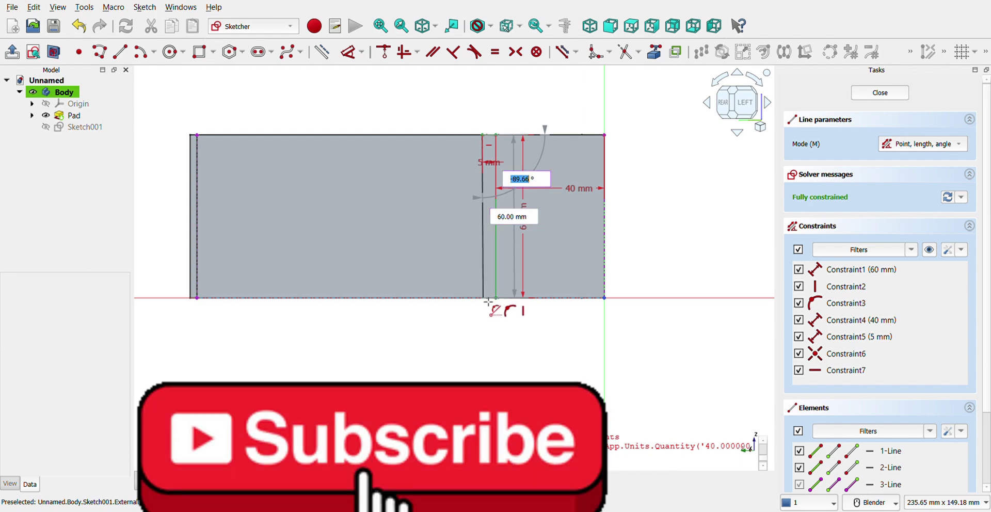
{"action": "type", "text": "-90"}
{"action": "key", "text": "Return"}
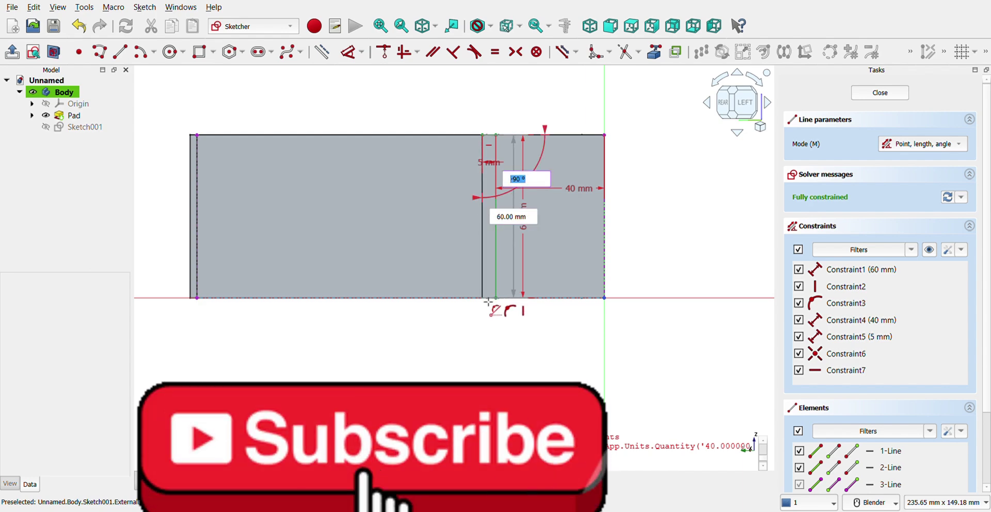
{"action": "left_click", "coordinate": [488, 302]}
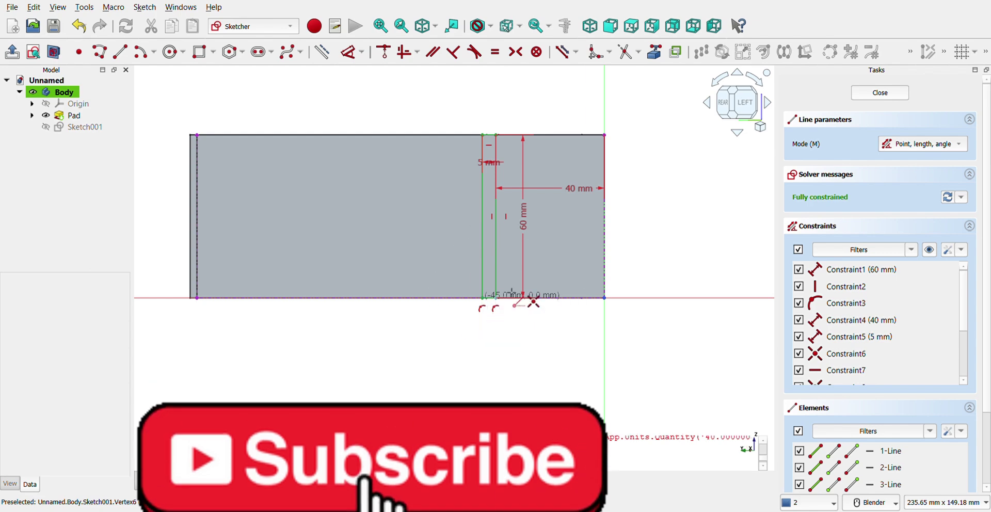
{"action": "left_click", "coordinate": [880, 92]}
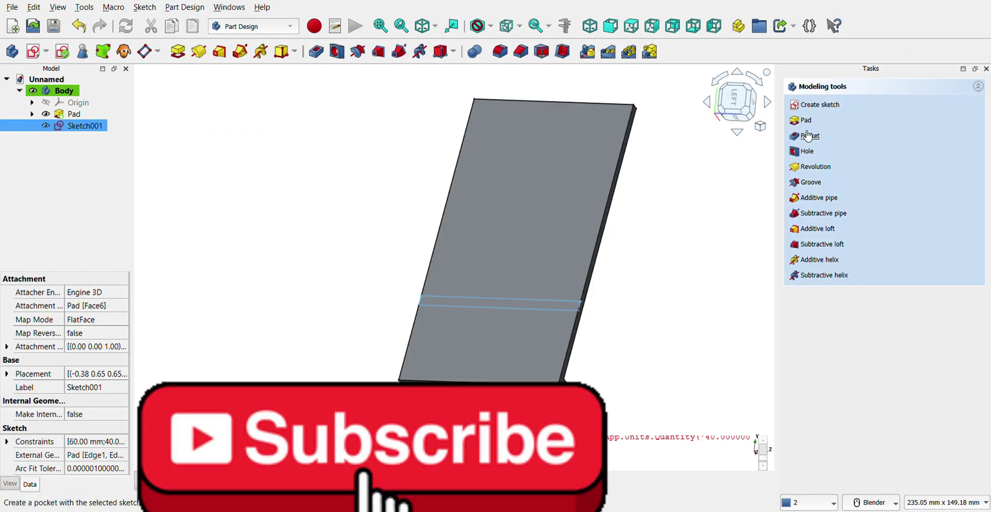
- Pad Sketch001's strip 16 mm deep to create the ledge Pad001
{"action": "left_click", "coordinate": [804, 121]}
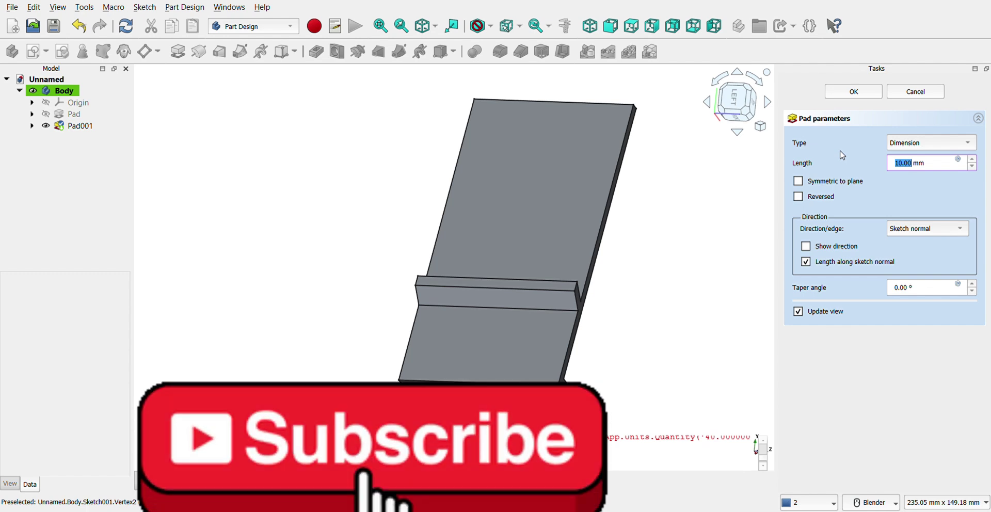
{"action": "type", "text": "16"}
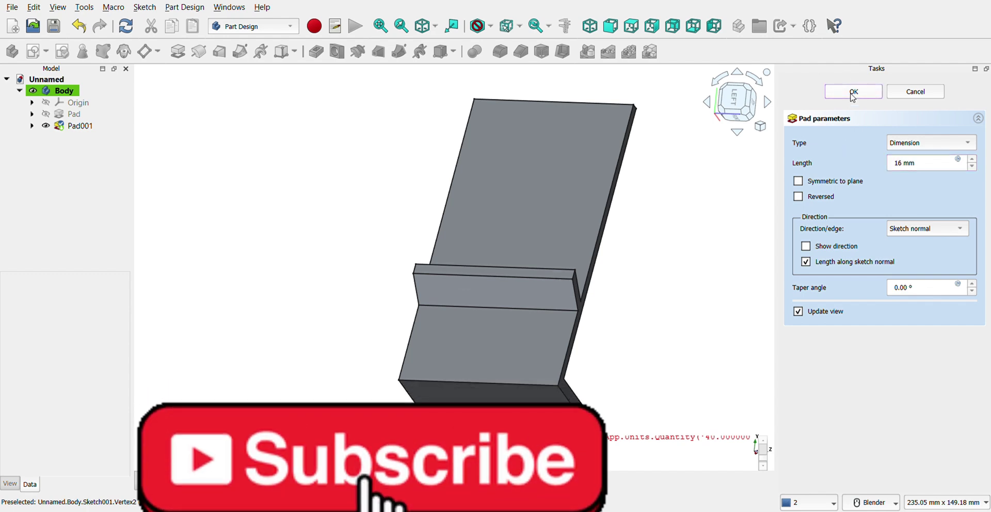
{"action": "left_click", "coordinate": [854, 91]}
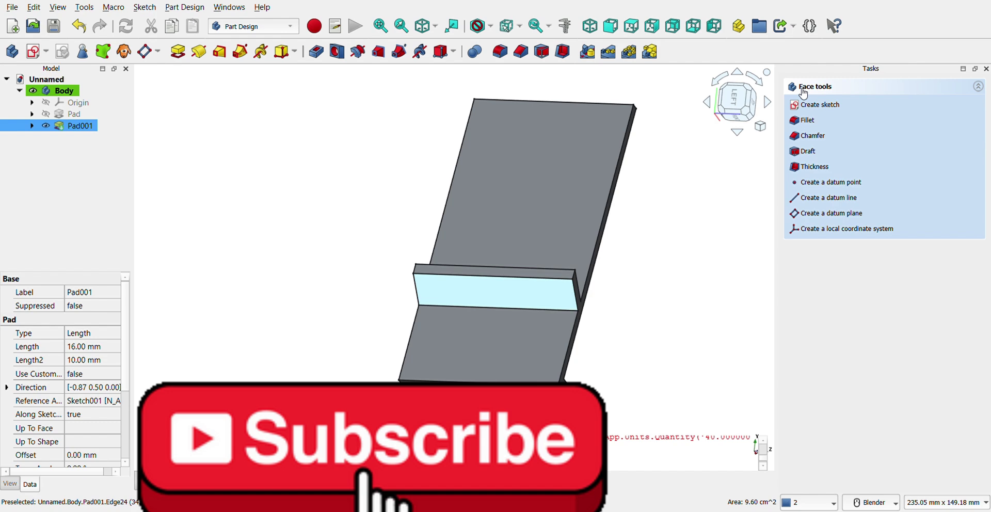
- Create Sketch002 on the ledge's front face and link a ledge edge as reference
{"action": "left_click", "coordinate": [821, 106]}
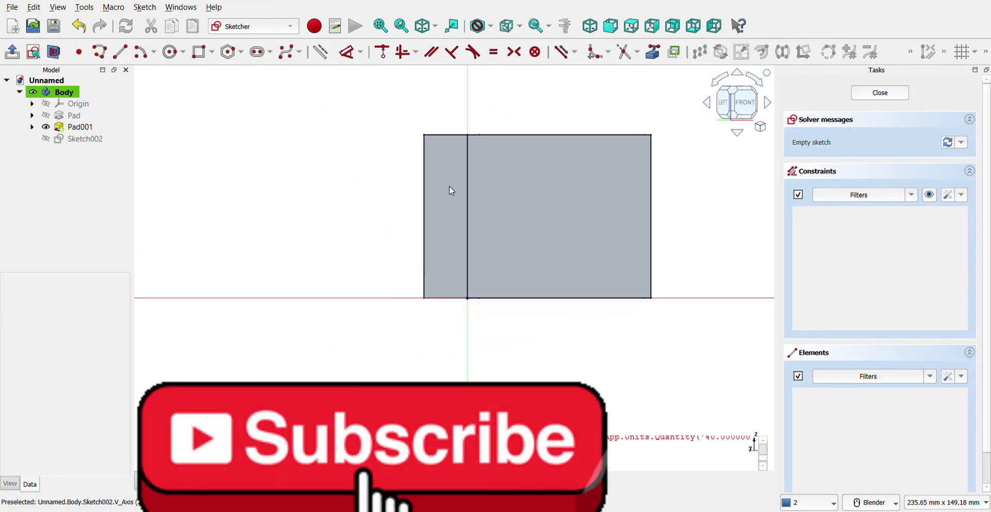
{"action": "left_click", "coordinate": [653, 51]}
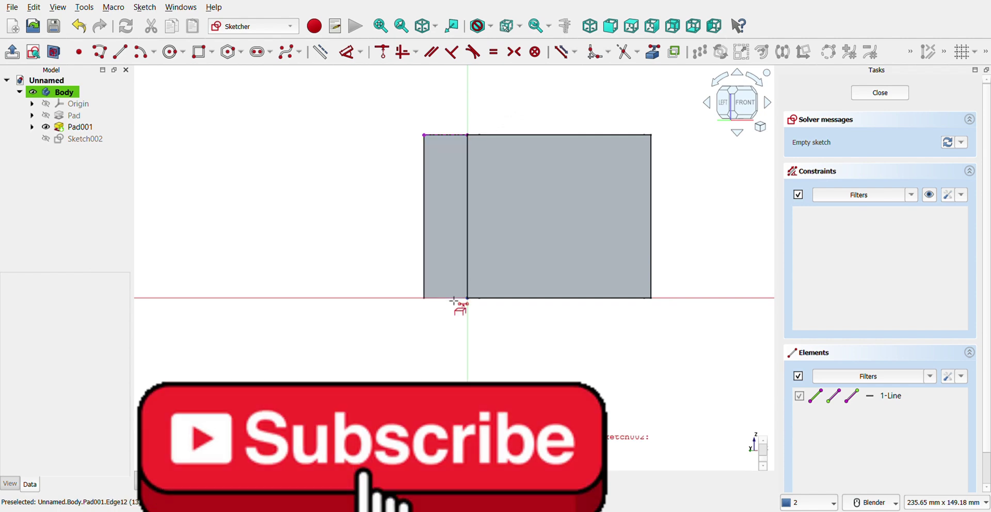
- Draw the 5 mm wide, 25 mm tall cable-slot rectangle on the ledge face
{"action": "key", "text": "g"}
{"action": "key", "text": "r"}
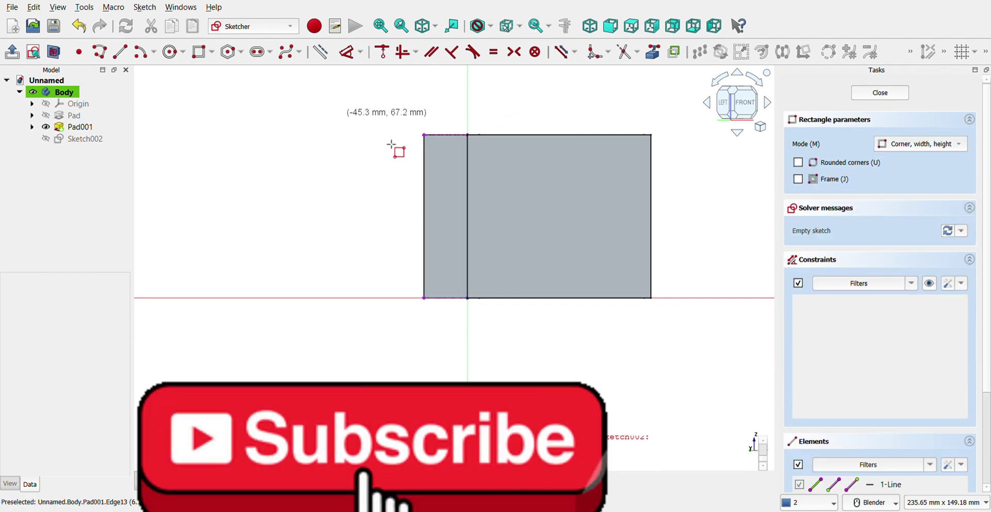
{"action": "left_click", "coordinate": [444, 175]}
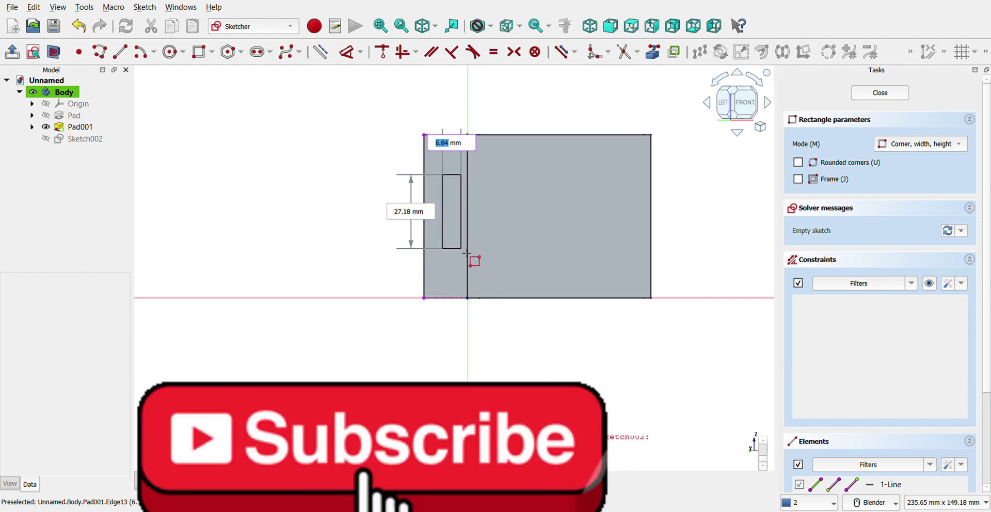
{"action": "type", "text": "5"}
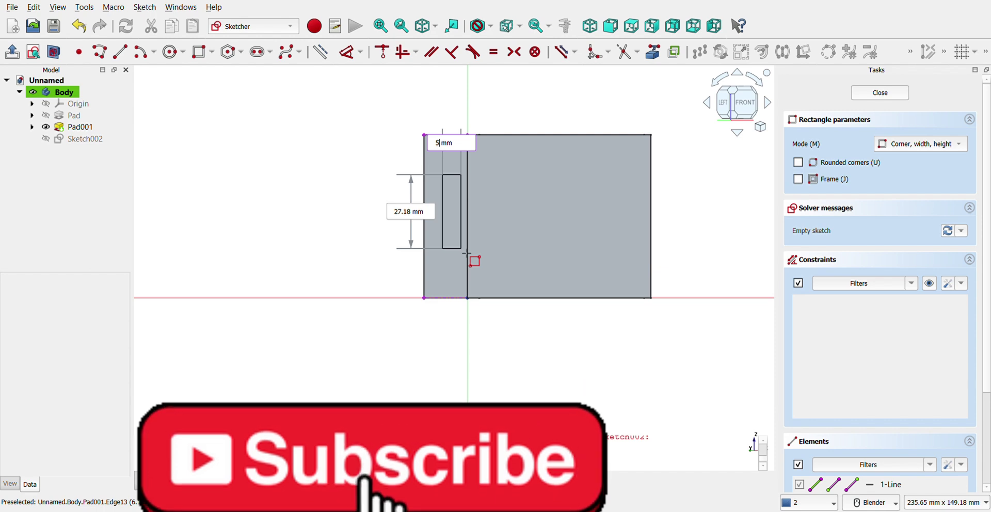
{"action": "key", "text": "Tab"}
{"action": "type", "text": "5"}
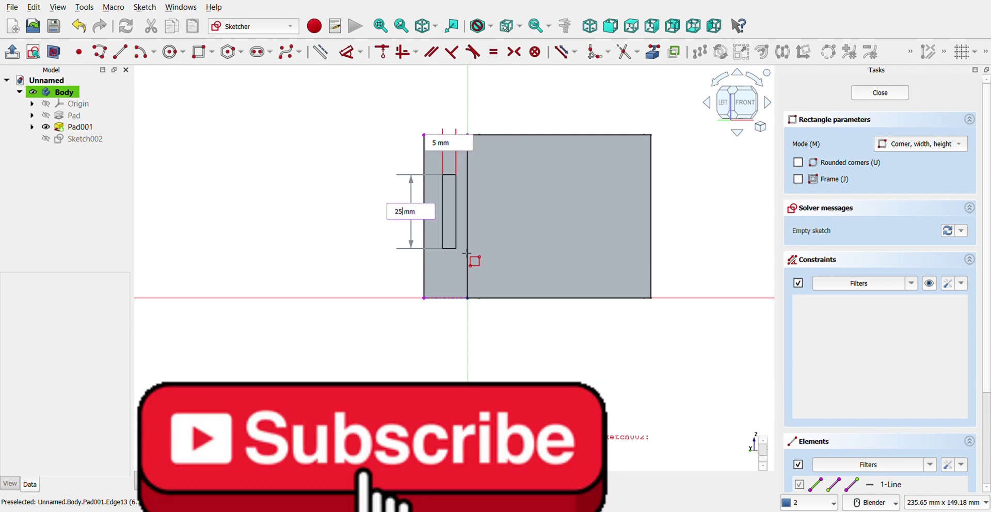
{"action": "key", "text": "Return"}
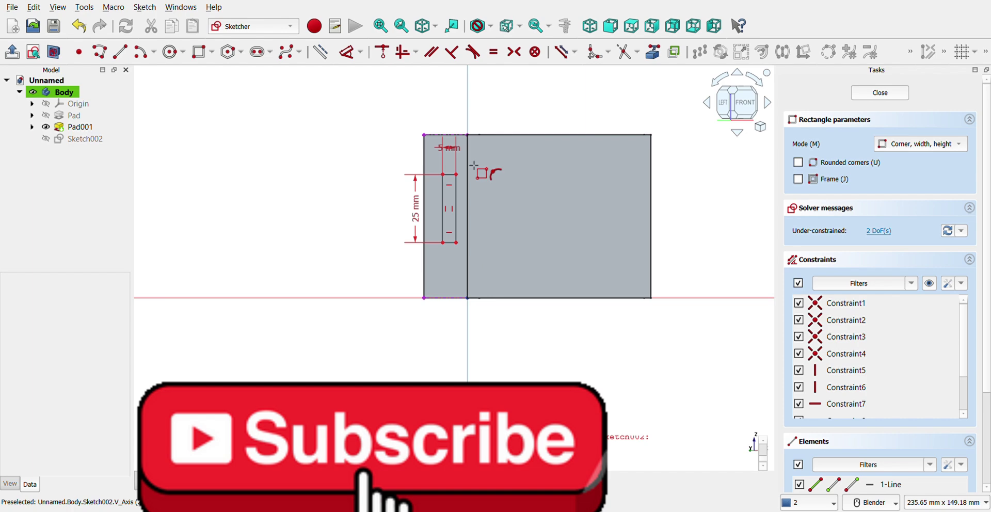
- Constrain the slot rectangle 17.5 mm below the ledge top and horizontally from the ledge side
{"action": "scroll", "coordinate": [477, 144], "scroll_direction": "up", "scroll_amount": 4}
{"action": "left_click", "coordinate": [351, 52]}
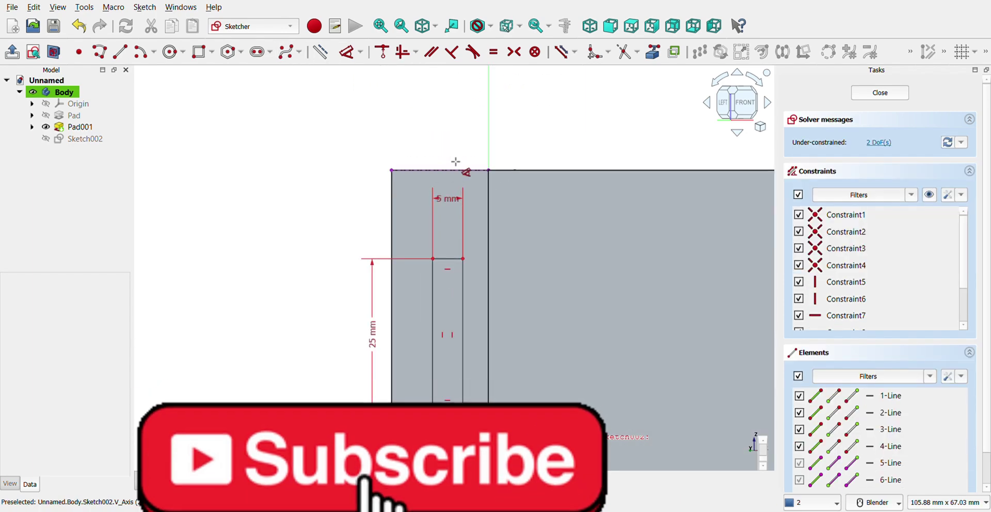
{"action": "left_click", "coordinate": [448, 259]}
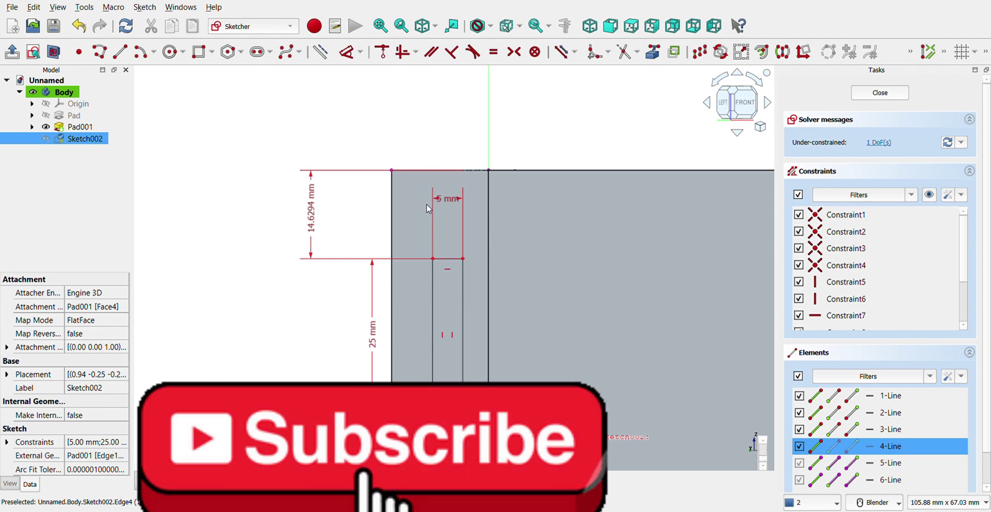
{"action": "scroll", "coordinate": [427, 203], "scroll_direction": "down", "scroll_amount": 3}
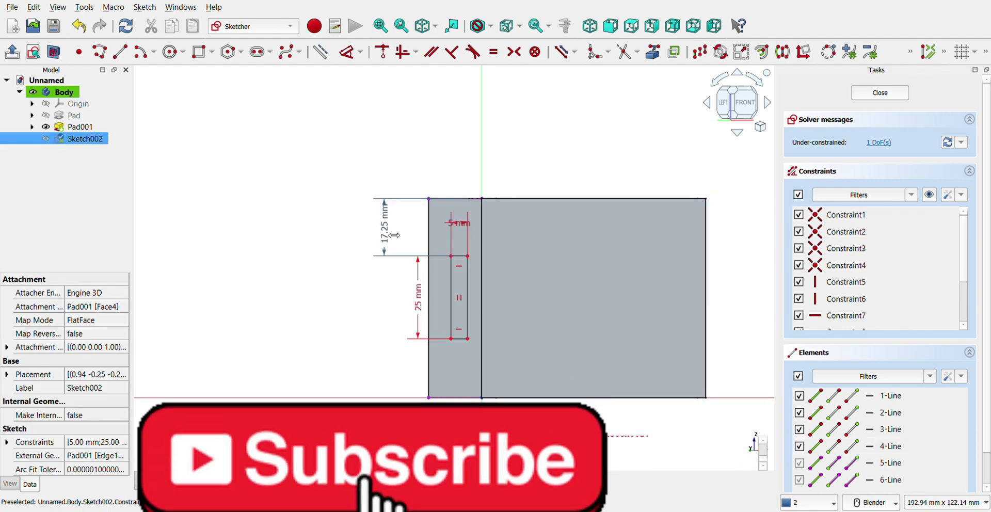
{"action": "left_click_drag", "start_coordinate": [394, 235], "coordinate": [391, 238]}
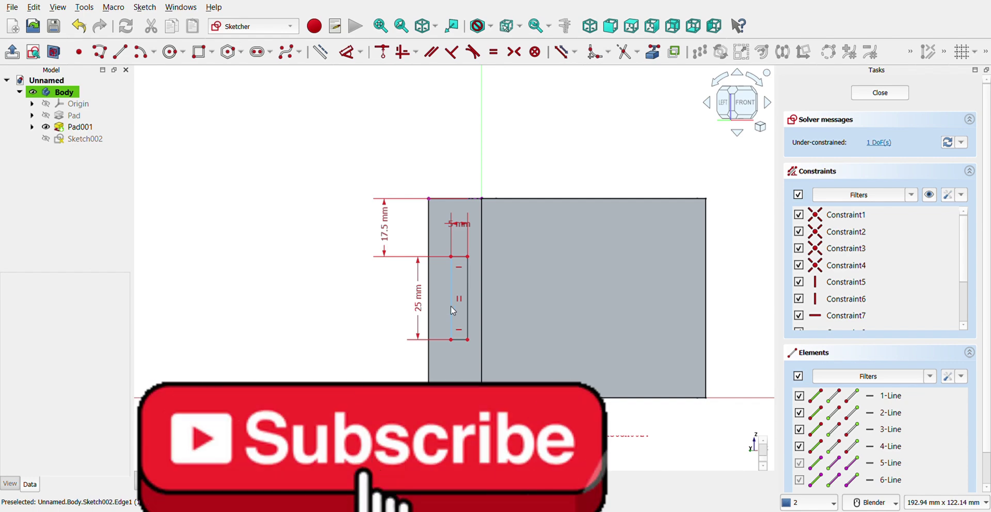
{"action": "left_click", "coordinate": [451, 307]}
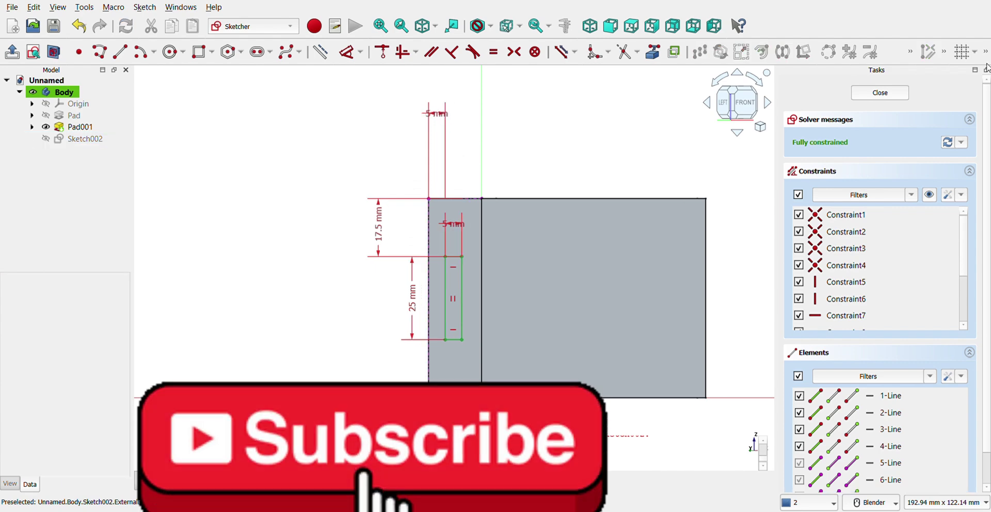
- Close the slot sketch and pocket it 5 mm deep into the ledge
{"action": "key", "text": "Escape"}
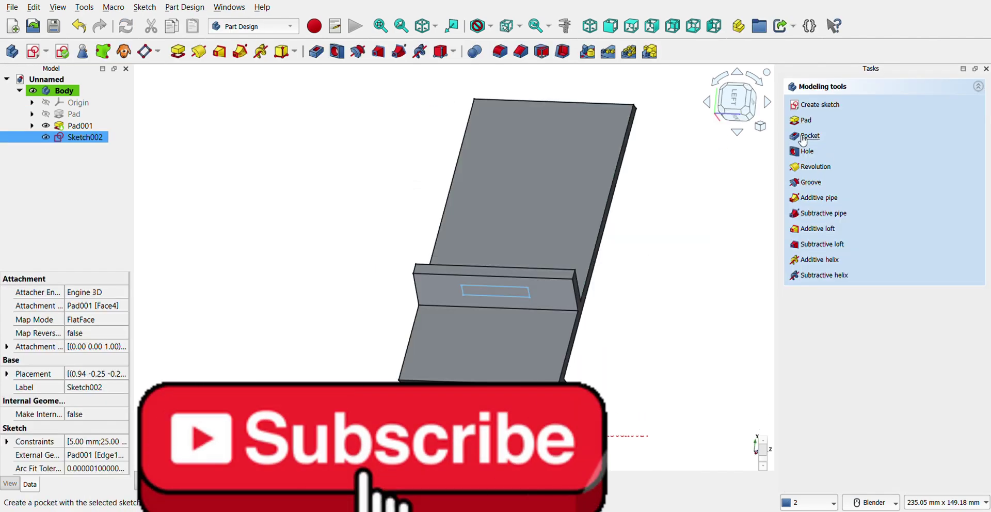
{"action": "left_click", "coordinate": [806, 135]}
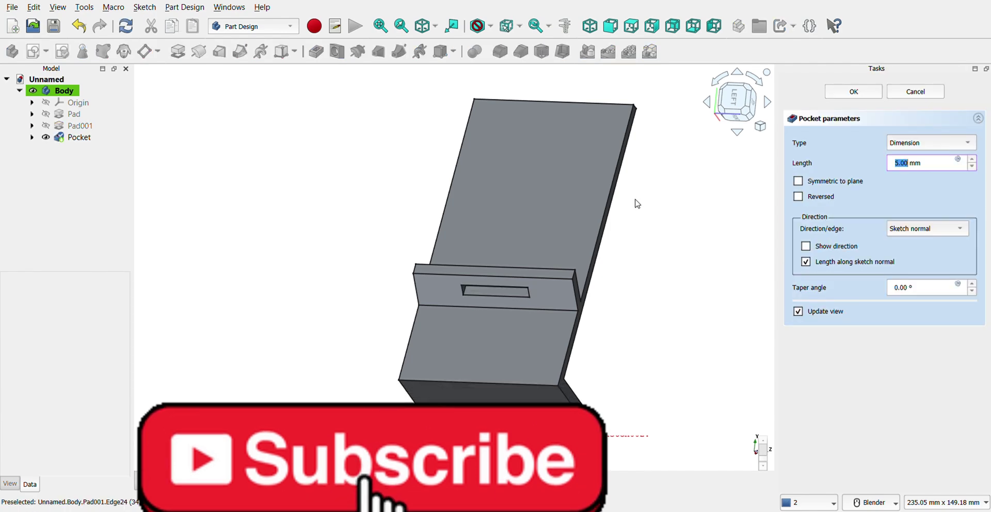
{"action": "mouse_move", "coordinate": [637, 203]}
{"action": "middle_mouse_down"}
{"action": "mouse_move", "coordinate": [663, 256]}
{"action": "mouse_move", "coordinate": [635, 239]}
{"action": "mouse_move", "coordinate": [549, 257]}
{"action": "middle_mouse_up"}
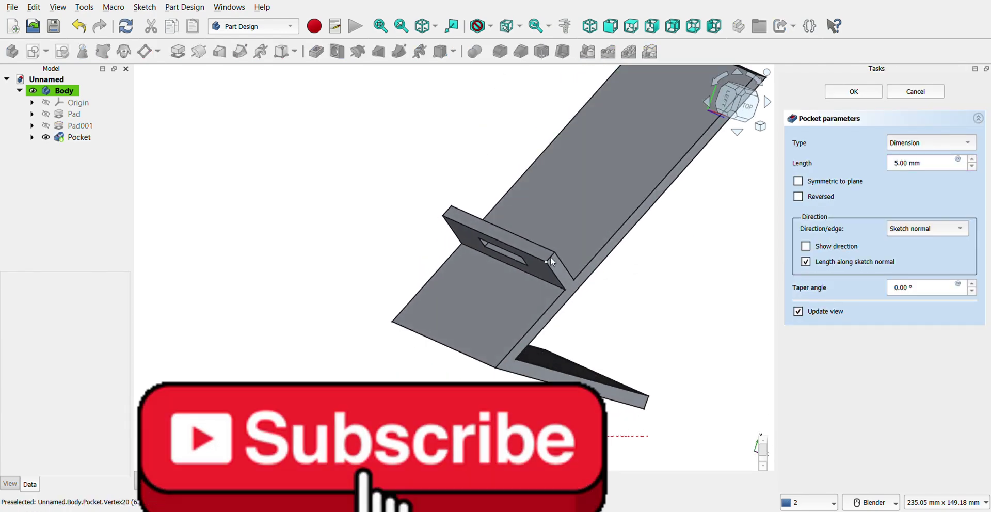
{"action": "key", "text": "Return"}
- Round the two selected edges of the slotted ledge with an 8 mm fillet
{"action": "left_click", "coordinate": [550, 252]}
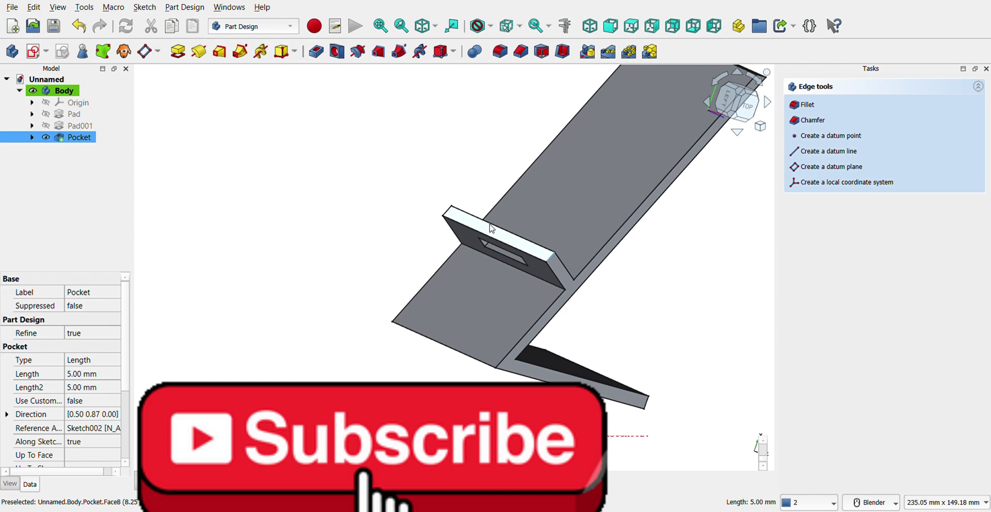
{"action": "mouse_move", "coordinate": [441, 225]}
{"action": "middle_mouse_down"}
{"action": "mouse_move", "coordinate": [431, 200]}
{"action": "mouse_move", "coordinate": [467, 237]}
{"action": "middle_mouse_up"}
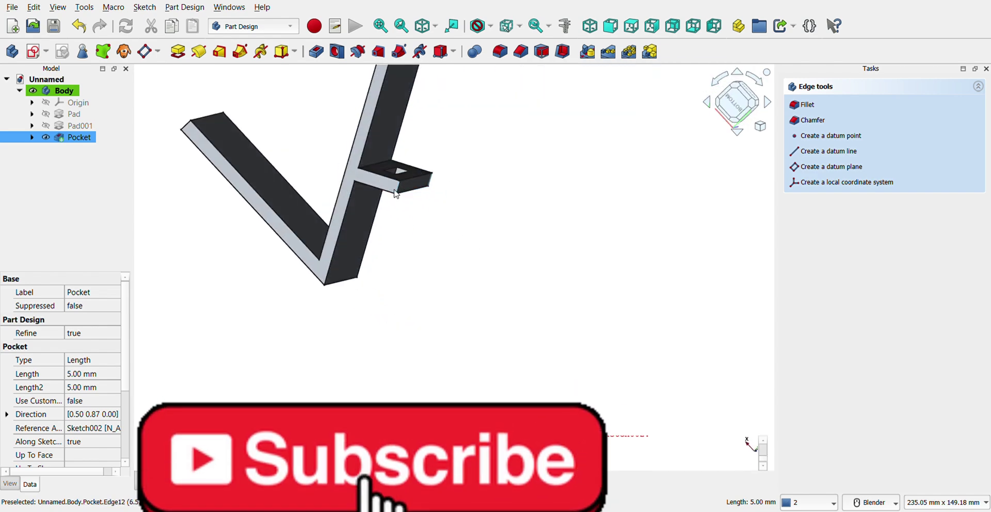
{"action": "left_click", "coordinate": [806, 104]}
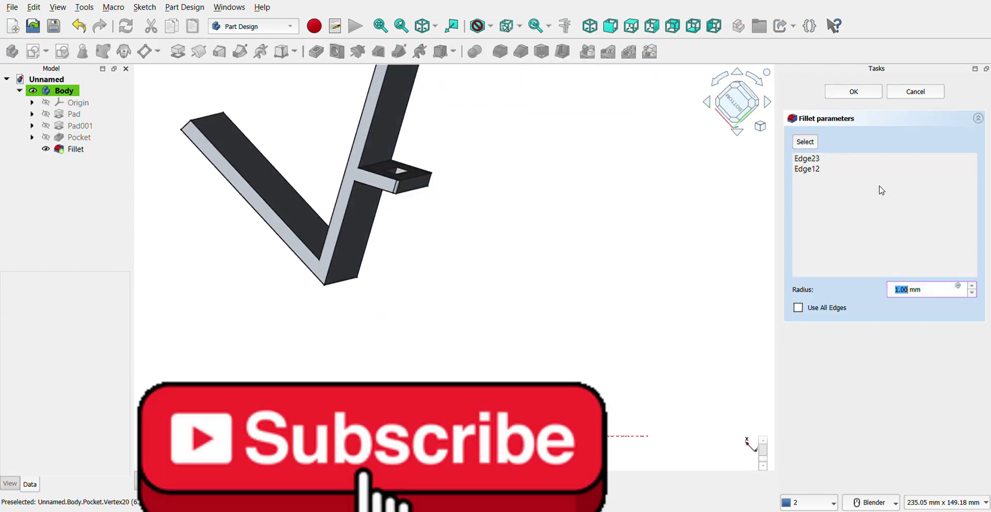
{"action": "type", "text": "3"}
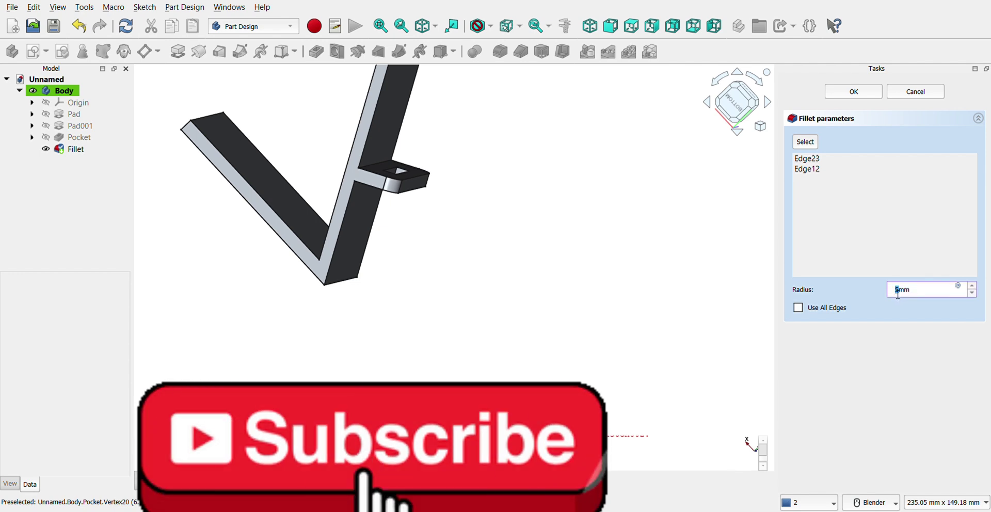
{"action": "type", "text": "8"}
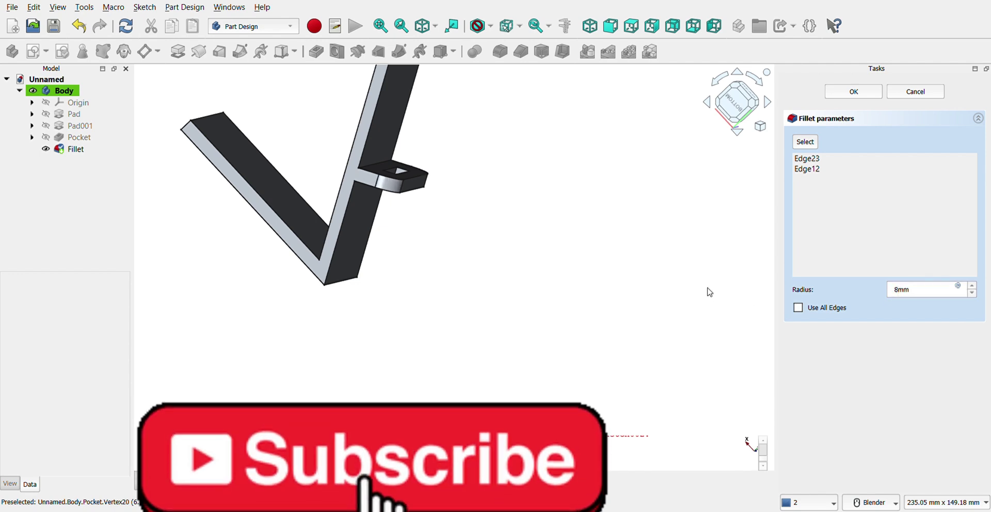
{"action": "left_click", "coordinate": [865, 95]}
{"action": "mouse_move", "coordinate": [440, 192]}
{"action": "middle_mouse_down"}
{"action": "mouse_move", "coordinate": [491, 181]}
{"action": "mouse_move", "coordinate": [471, 202]}
{"action": "mouse_move", "coordinate": [439, 206]}
{"action": "mouse_move", "coordinate": [480, 144]}
{"action": "mouse_move", "coordinate": [361, 170]}
{"action": "middle_mouse_up"}
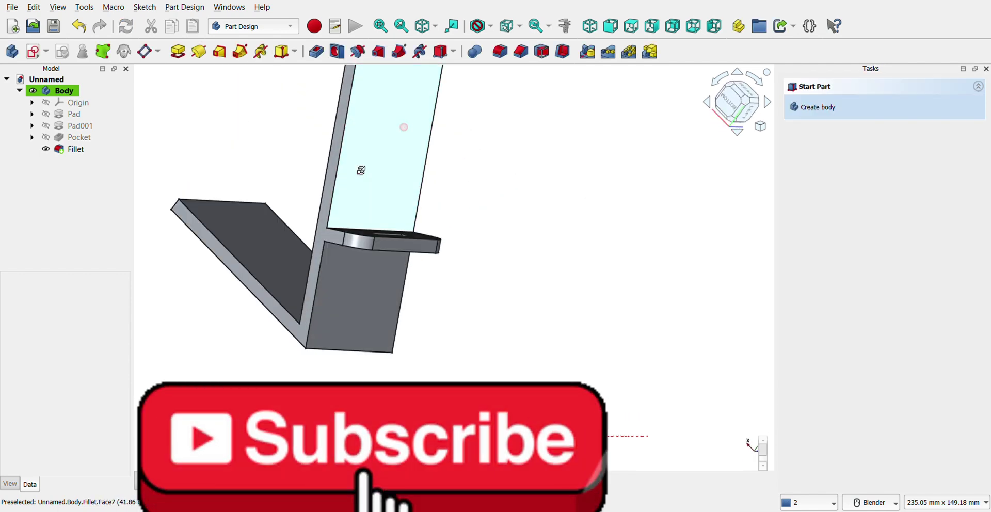
- Fillet the back board's two top corner edges at 8 mm instead of 10, creating Fillet001
{"action": "scroll", "coordinate": [323, 173], "scroll_direction": "down", "scroll_amount": 5}
{"action": "scroll", "coordinate": [347, 127], "scroll_direction": "up", "scroll_amount": 4}
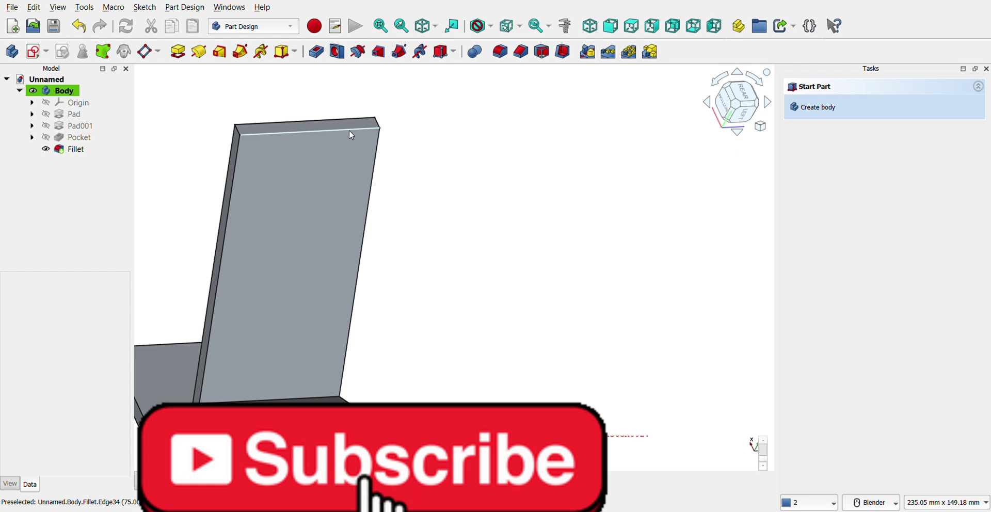
{"action": "scroll", "coordinate": [237, 129], "scroll_direction": "up", "scroll_amount": 3}
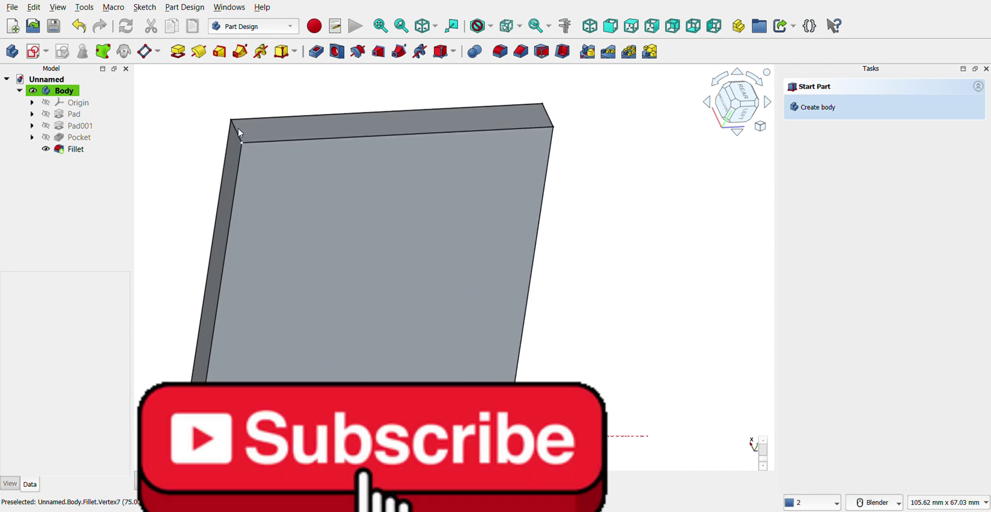
{"action": "left_click", "coordinate": [237, 132]}
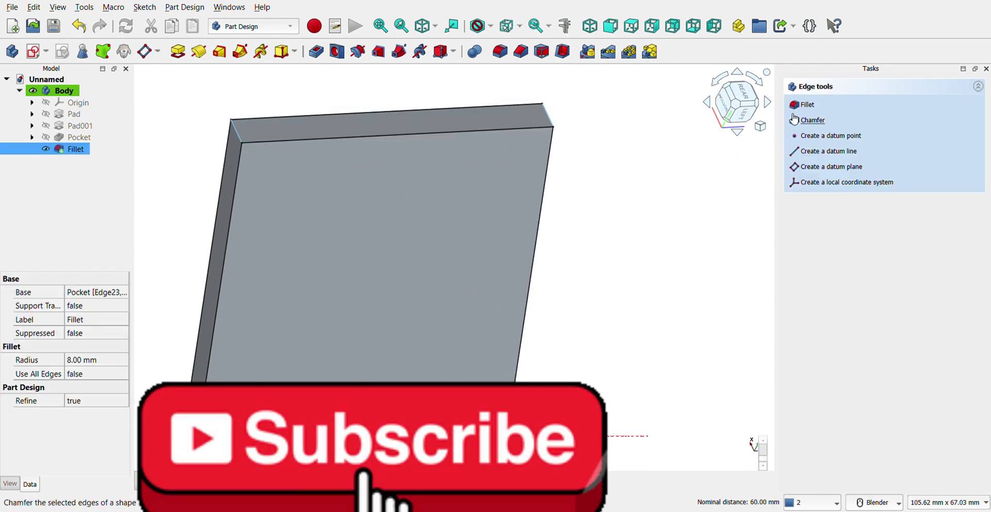
{"action": "left_click", "coordinate": [806, 105]}
{"action": "type", "text": "10"}
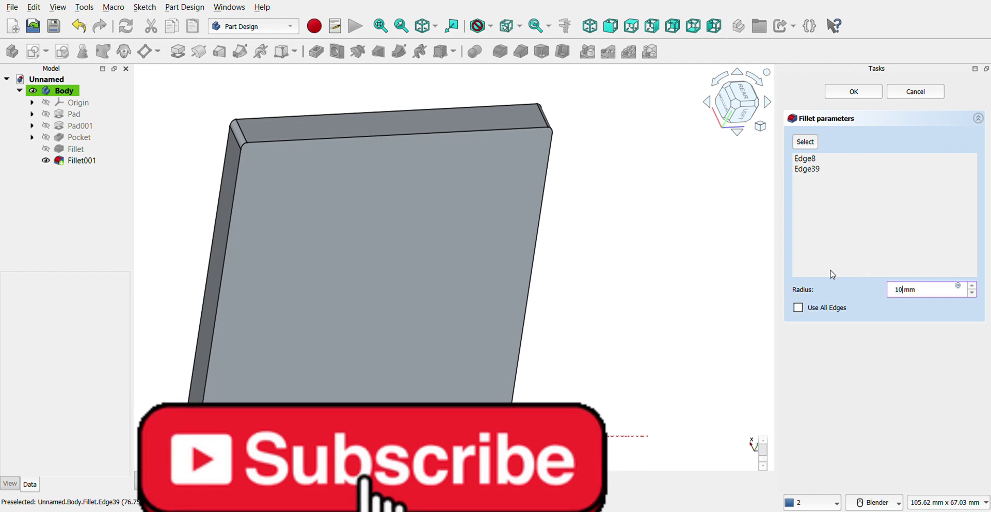
{"action": "left_click", "coordinate": [901, 295]}
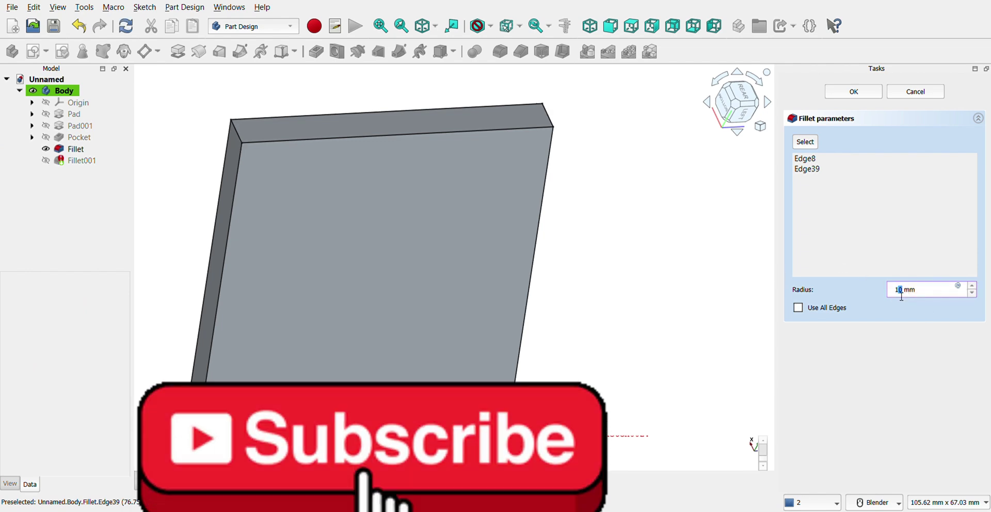
{"action": "type", "text": "8"}
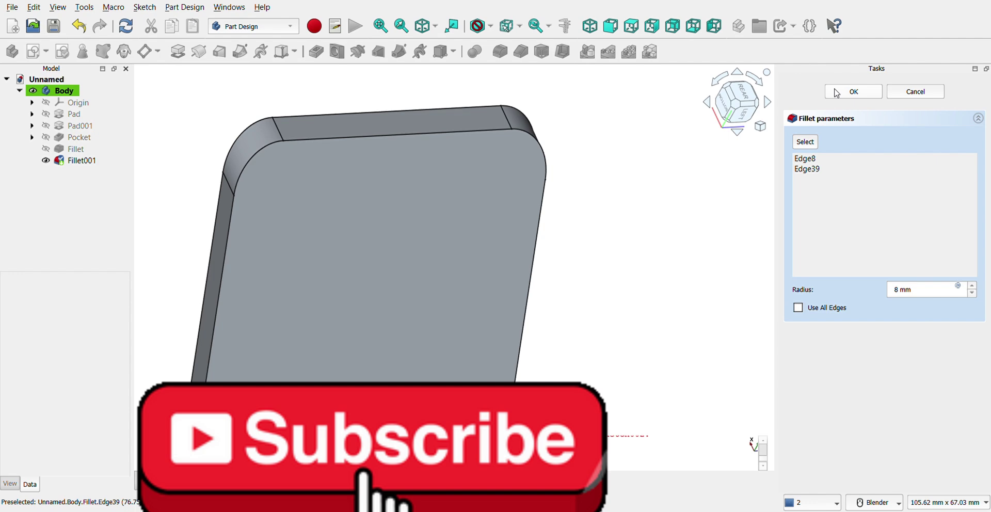
{"action": "left_click", "coordinate": [835, 93]}
{"action": "mouse_move", "coordinate": [370, 210]}
{"action": "middle_mouse_down"}
{"action": "mouse_move", "coordinate": [673, 177]}
{"action": "mouse_move", "coordinate": [631, 158]}
{"action": "mouse_move", "coordinate": [641, 203]}
{"action": "mouse_move", "coordinate": [438, 269]}
{"action": "middle_mouse_up"}
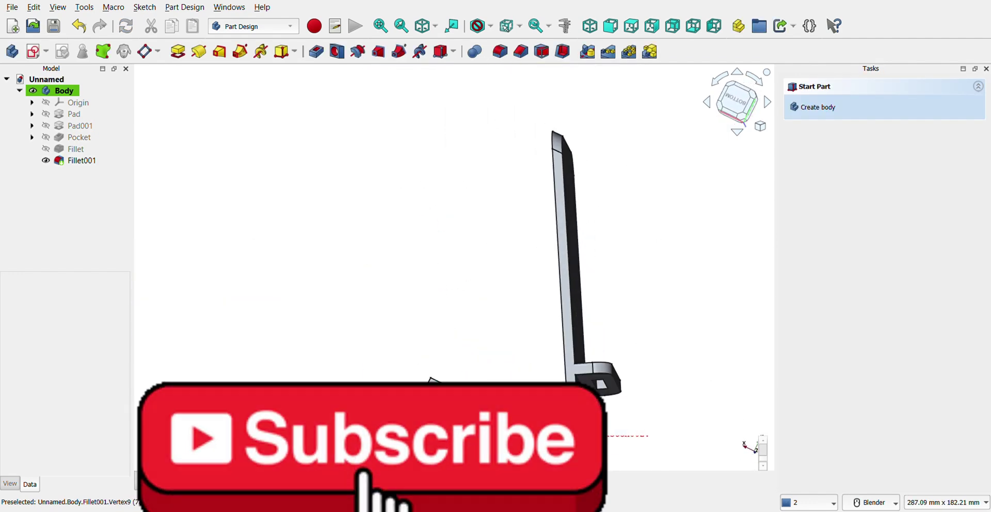
- Round the base plate's end edge with an 8 mm fillet, adding Fillet002
{"action": "mouse_move", "coordinate": [432, 379]}
{"action": "middle_mouse_down"}
{"action": "mouse_move", "coordinate": [392, 366]}
{"action": "mouse_move", "coordinate": [437, 395]}
{"action": "middle_mouse_up"}
{"action": "left_click", "coordinate": [434, 378]}
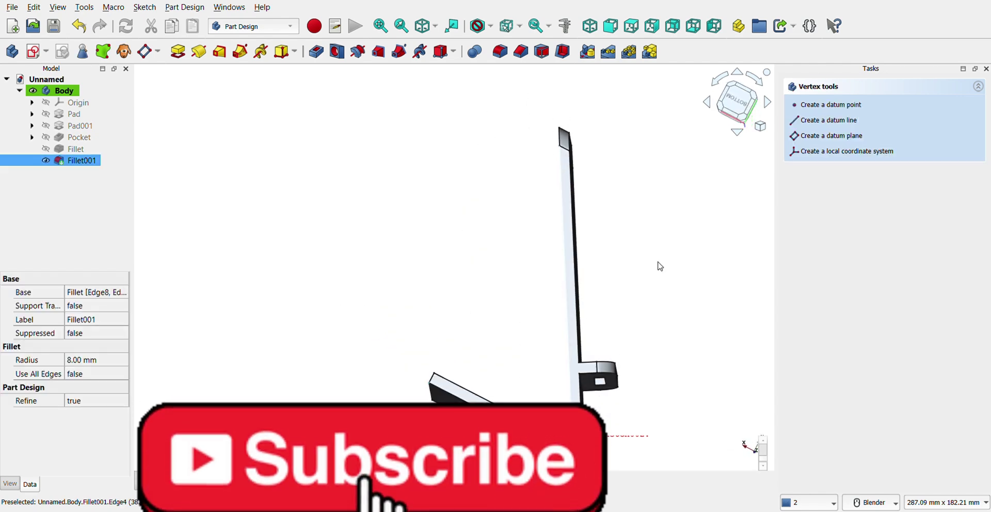
{"action": "scroll", "coordinate": [362, 340], "scroll_direction": "up", "scroll_amount": 6}
{"action": "left_click", "coordinate": [466, 329]}
{"action": "type", "text": "8"}
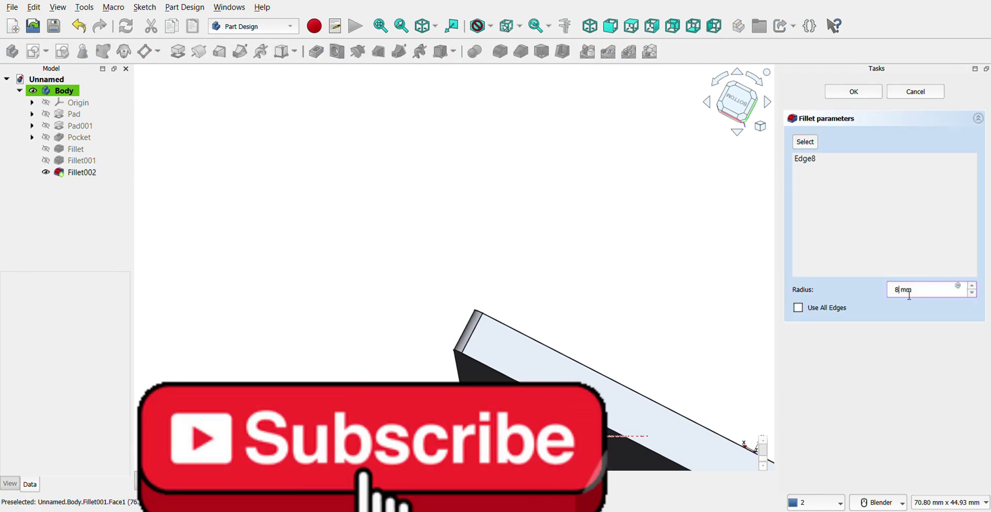
{"action": "mouse_move", "coordinate": [674, 277]}
{"action": "middle_mouse_down"}
{"action": "mouse_move", "coordinate": [504, 239]}
{"action": "mouse_move", "coordinate": [374, 109]}
{"action": "mouse_move", "coordinate": [428, 248]}
{"action": "mouse_move", "coordinate": [338, 75]}
{"action": "mouse_move", "coordinate": [413, 110]}
{"action": "middle_mouse_up"}
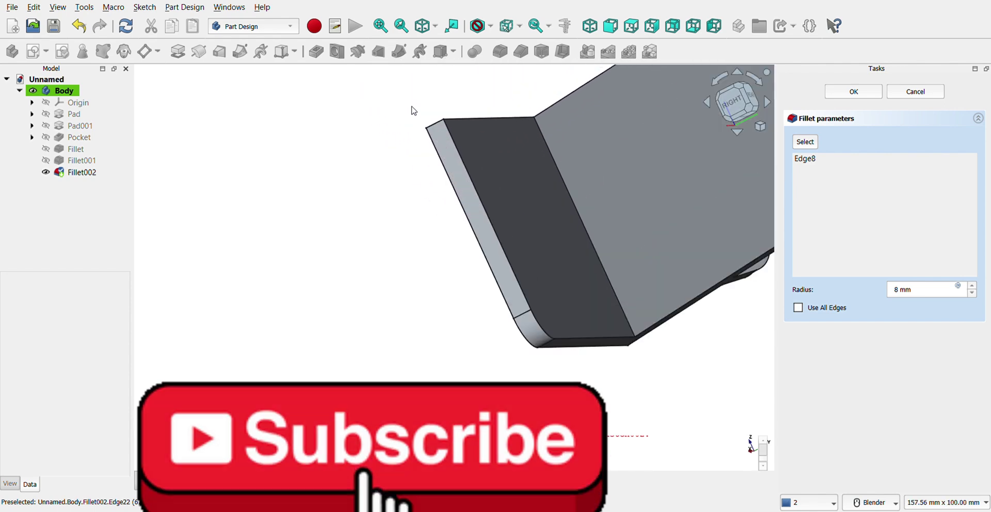
{"action": "left_click", "coordinate": [434, 128]}
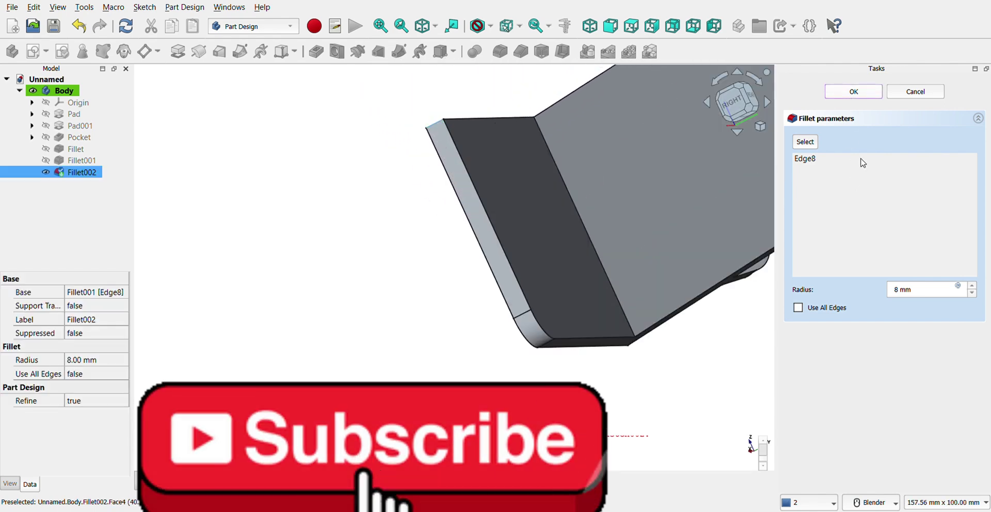
{"action": "key", "text": "Return"}
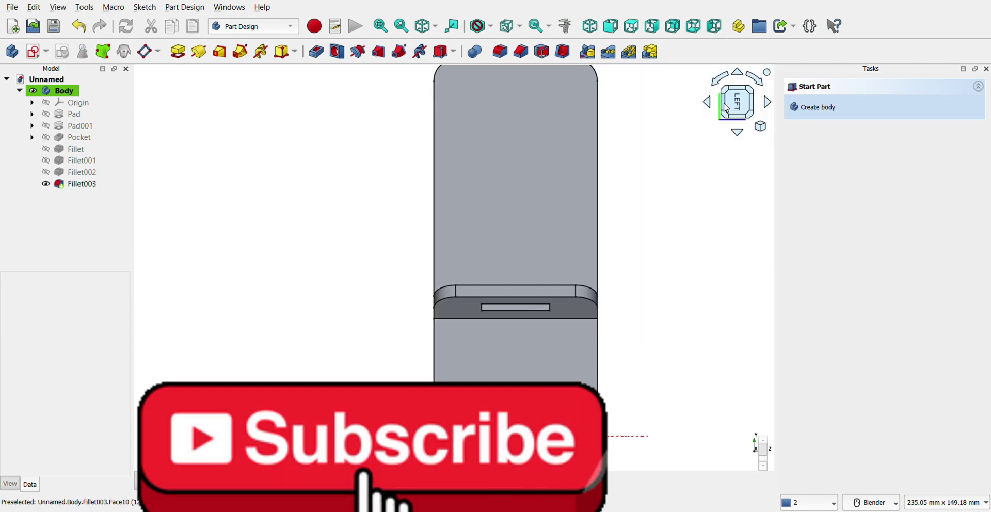
{"action": "left_click_drag", "start_coordinate": [736, 103], "coordinate": [726, 107]}
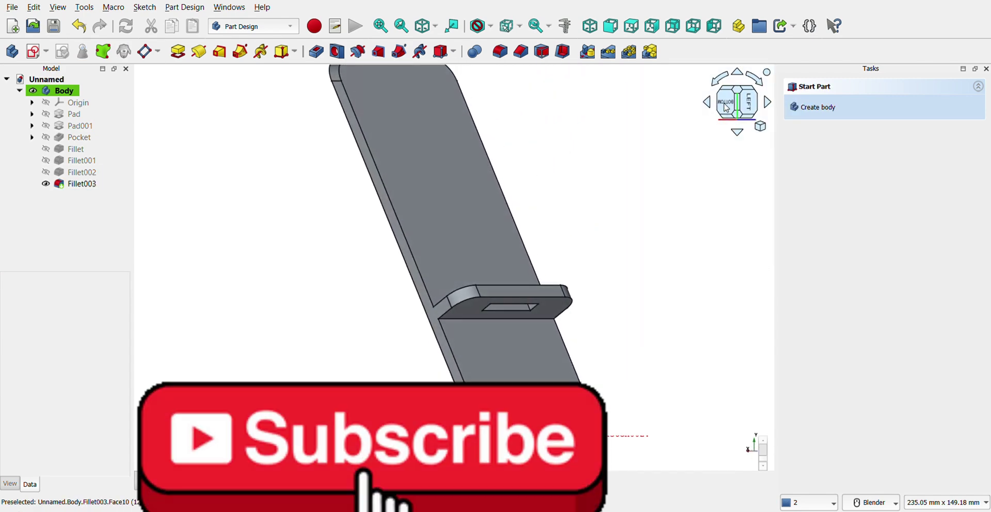
- Orbit and zoom around the finished phone stand to inspect the ledge and rounded corners
{"action": "scroll", "coordinate": [493, 175], "scroll_direction": "down", "scroll_amount": 3}
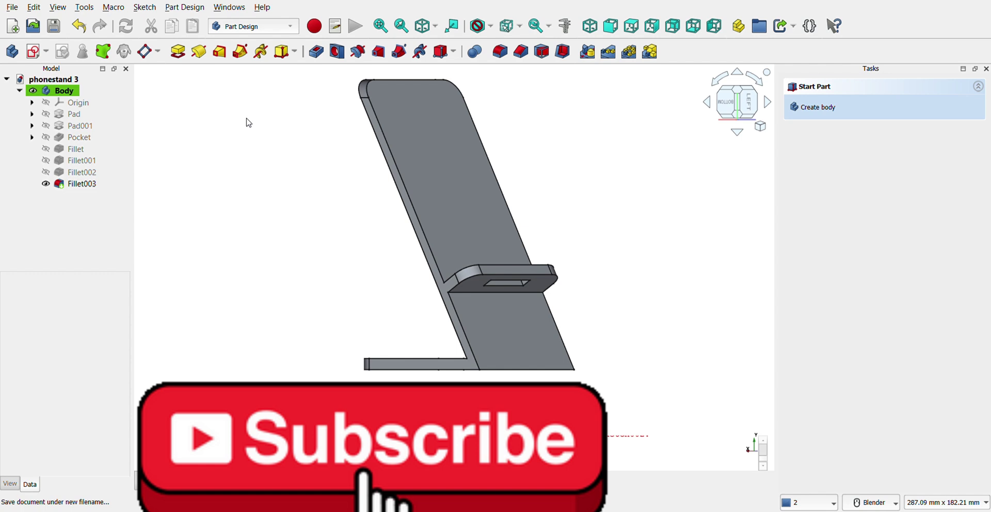
{"action": "mouse_move", "coordinate": [294, 193]}
{"action": "middle_mouse_down"}
{"action": "mouse_move", "coordinate": [353, 190]}
{"action": "mouse_move", "coordinate": [306, 196]}
{"action": "mouse_move", "coordinate": [332, 216]}
{"action": "mouse_move", "coordinate": [327, 207]}
{"action": "middle_mouse_up"}
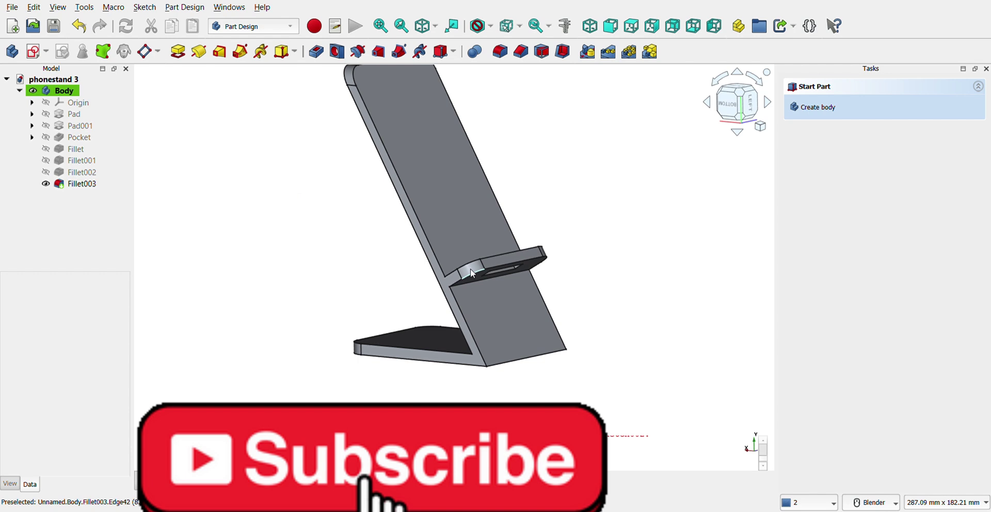
{"action": "mouse_move", "coordinate": [518, 320]}
{"action": "middle_mouse_down"}
{"action": "mouse_move", "coordinate": [511, 317]}
{"action": "mouse_move", "coordinate": [515, 325]}
{"action": "mouse_move", "coordinate": [657, 317]}
{"action": "mouse_move", "coordinate": [547, 316]}
{"action": "mouse_move", "coordinate": [437, 336]}
{"action": "mouse_move", "coordinate": [505, 228]}
{"action": "middle_mouse_up"}
{"action": "scroll", "coordinate": [516, 206], "scroll_direction": "down", "scroll_amount": 3}
{"action": "scroll", "coordinate": [536, 187], "scroll_direction": "up", "scroll_amount": 3}
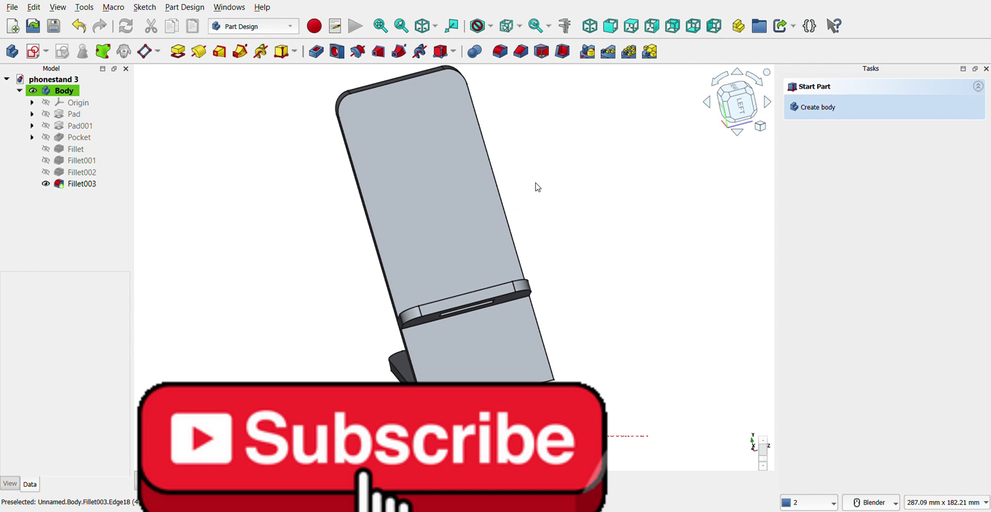